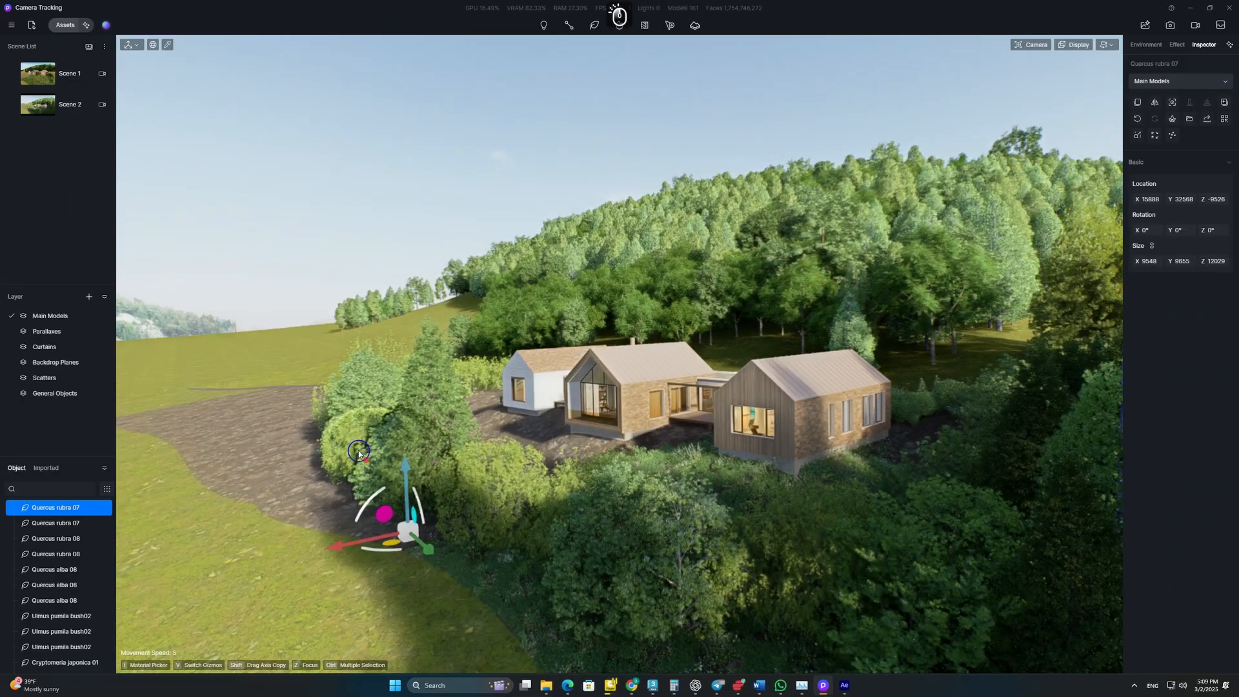
Add the neighbouring bush to the tree selection beside the dirt patch and reposition the selected plants together
ctrl+click(338, 426)
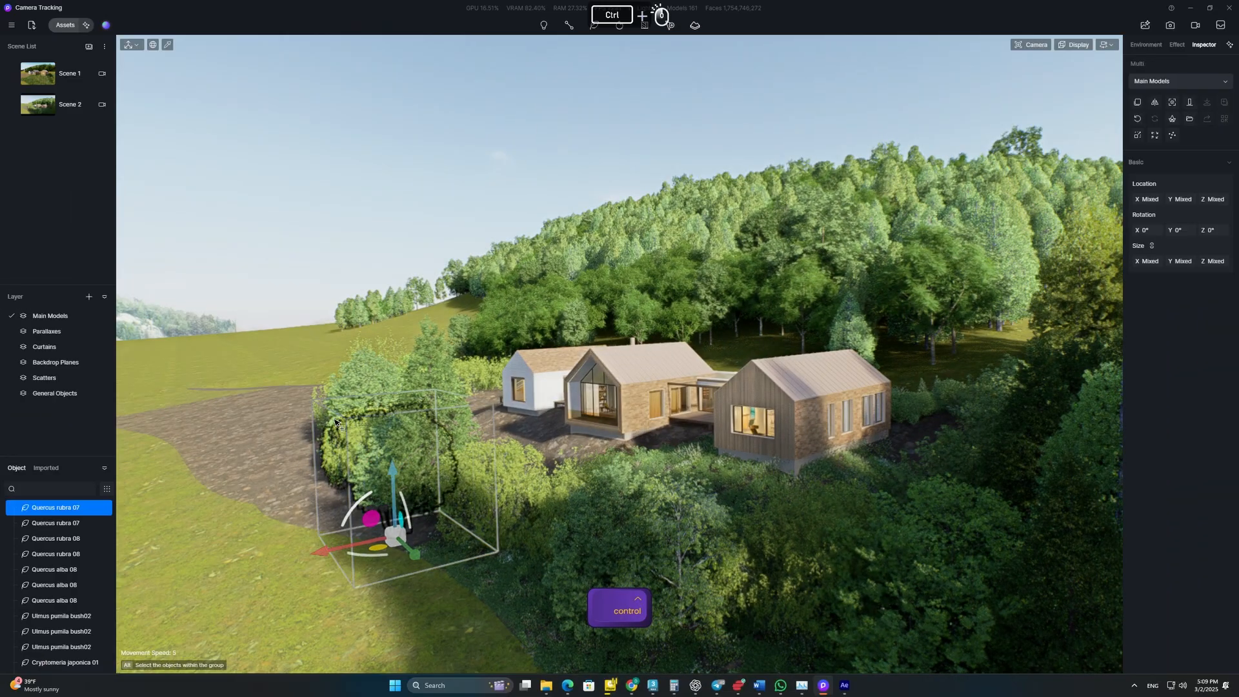
drag(290, 476, 326, 464)
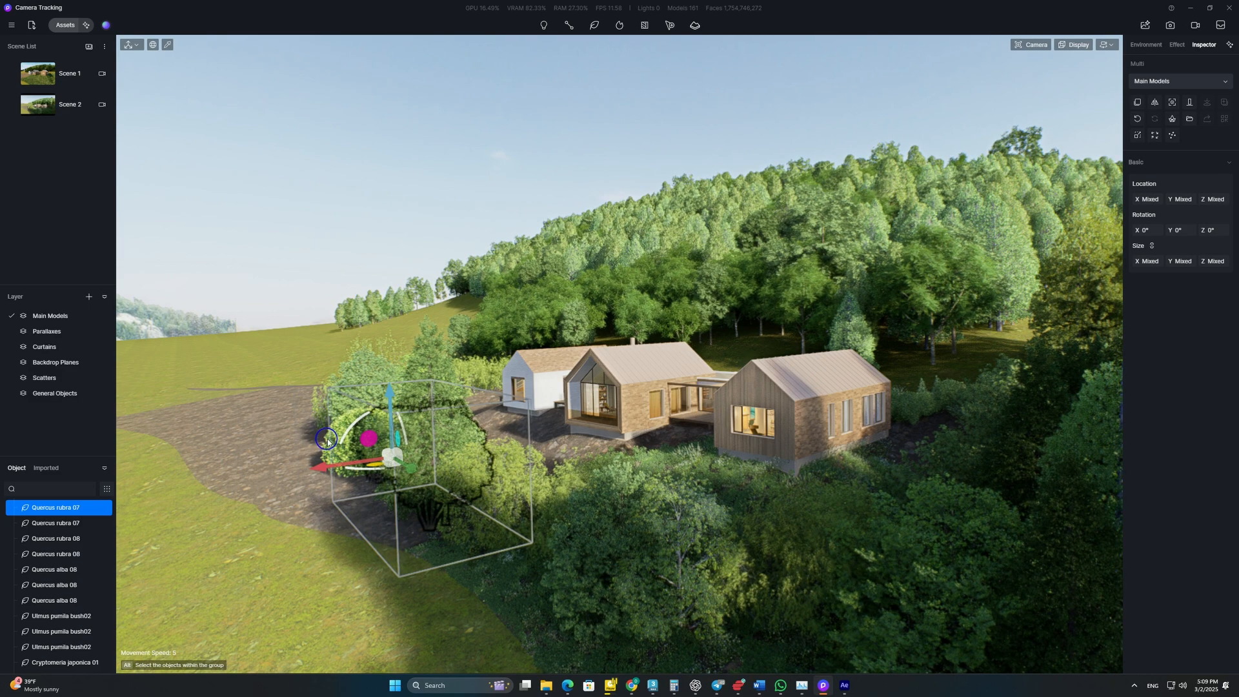
click(327, 441)
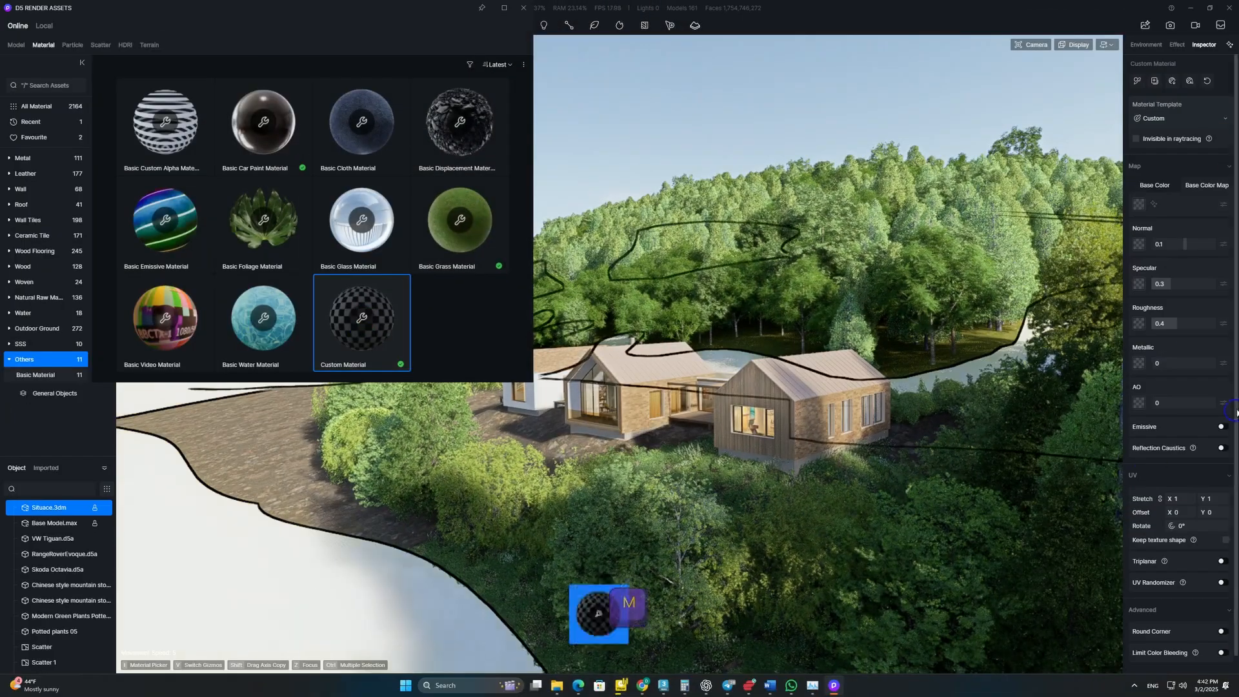
Set the white custom ground material's specular and normal to 0 and apply it to the dirt patch beside the bushes
click(1174, 284)
text(0)
click(1174, 244)
text(0)
click(310, 514)
key(i)
click(266, 455)
click(523, 8)
Switch to video mode and duplicate Clip 1
click(1195, 25)
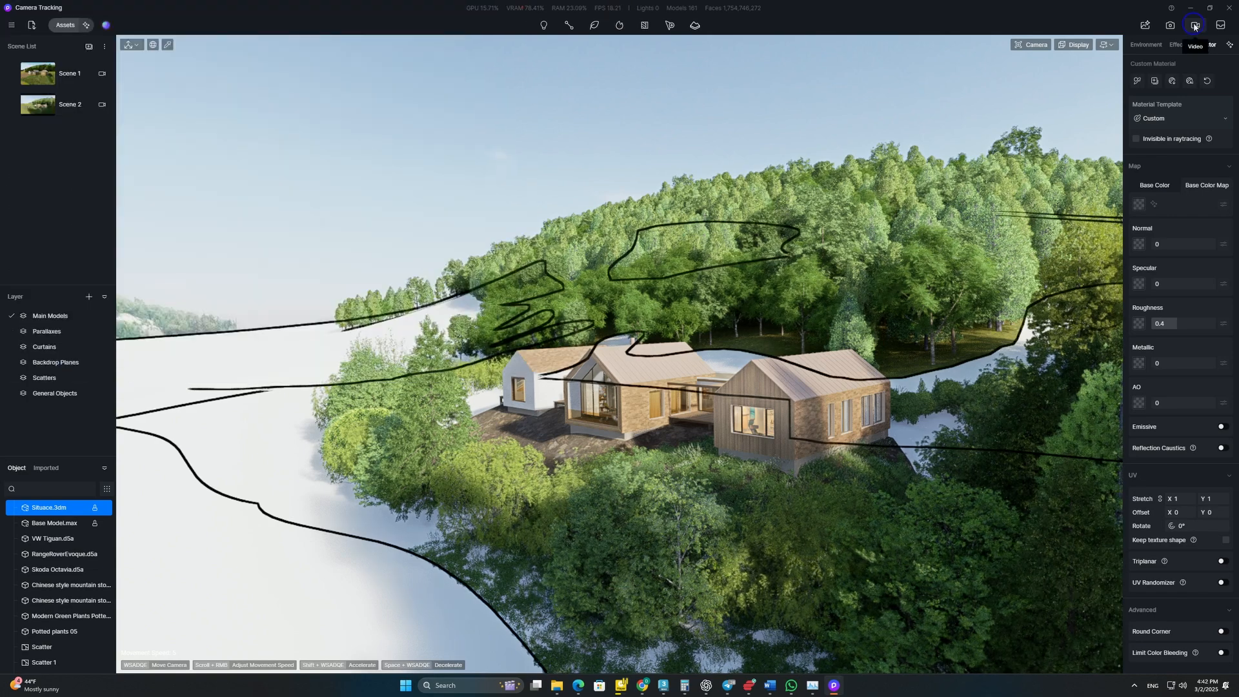
click(40, 581)
right_click(41, 583)
click(77, 612)
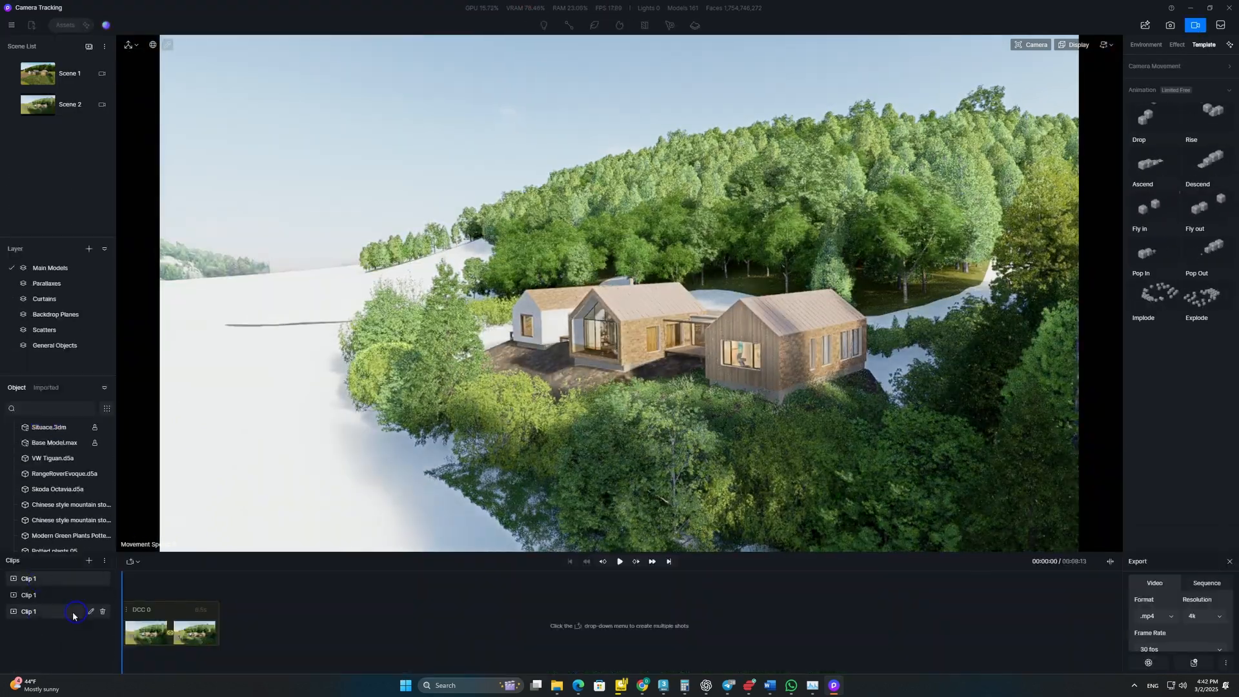
Hide the Scatters layer for the second clip and open its effect and environment settings
click(28, 595)
click(104, 330)
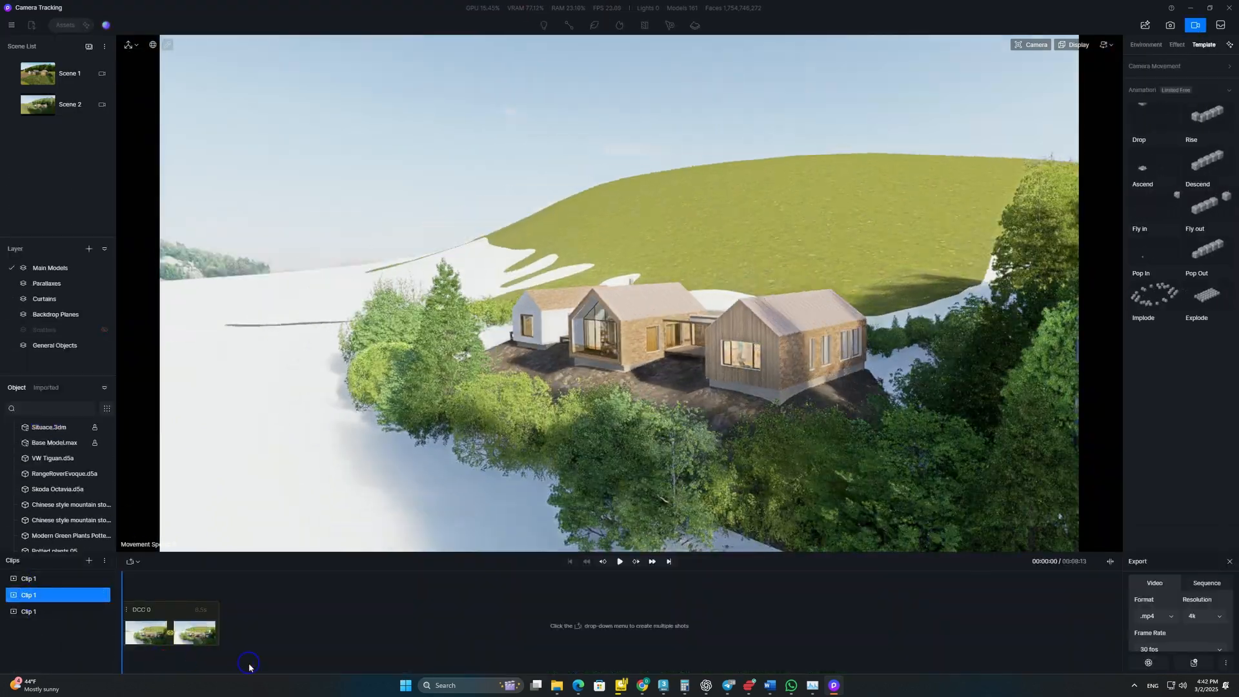
click(1177, 44)
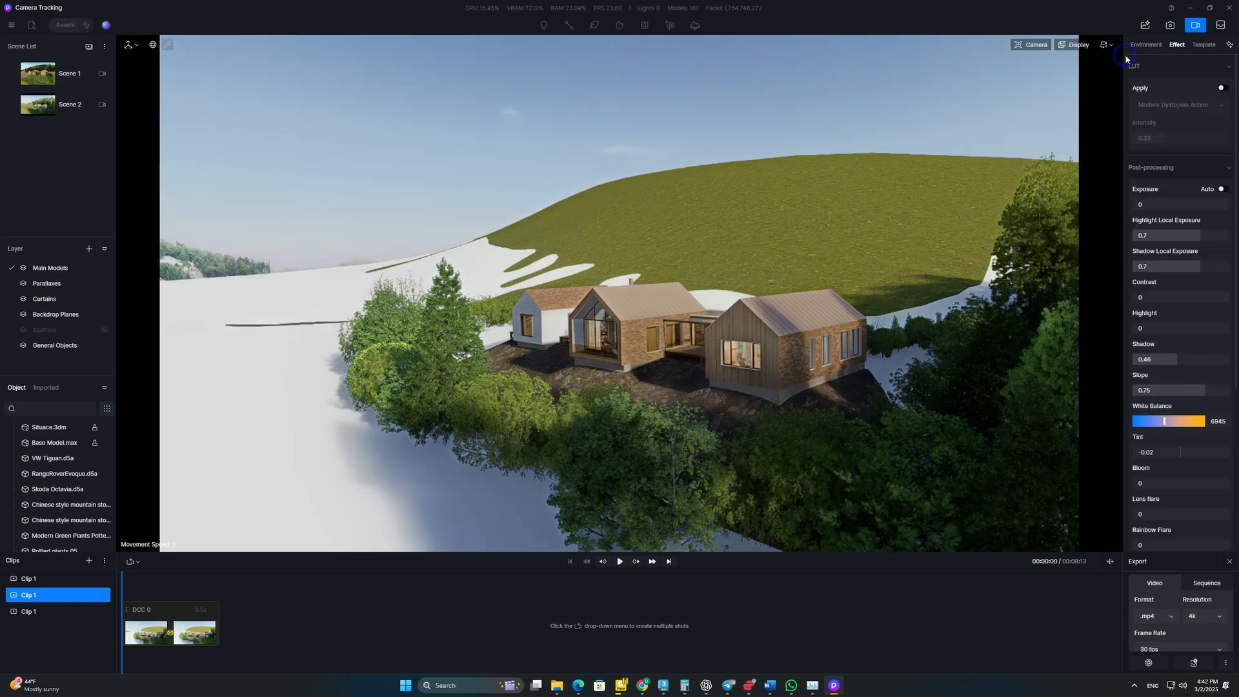
click(1141, 46)
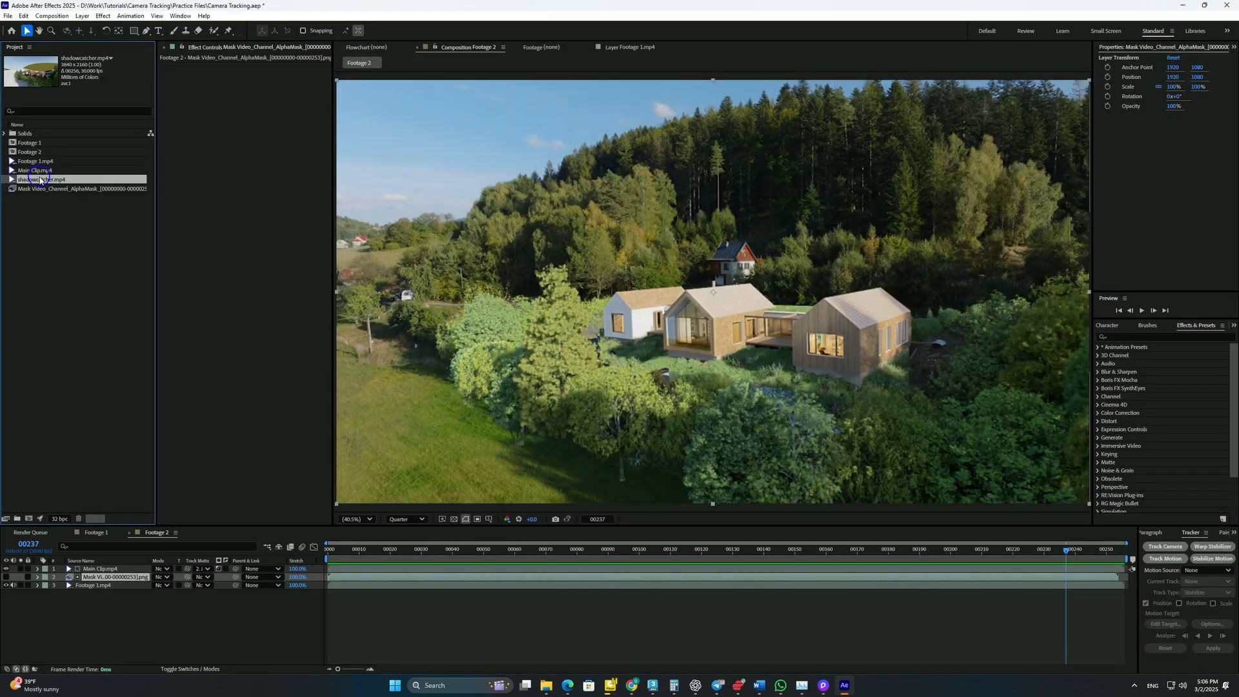
In After Effects, place shadowcatcher.mp4 directly above Footage 1.mp4 in the Footage 2 composition and set its blending mode to Multiply
drag(40, 181, 102, 584)
click(161, 586)
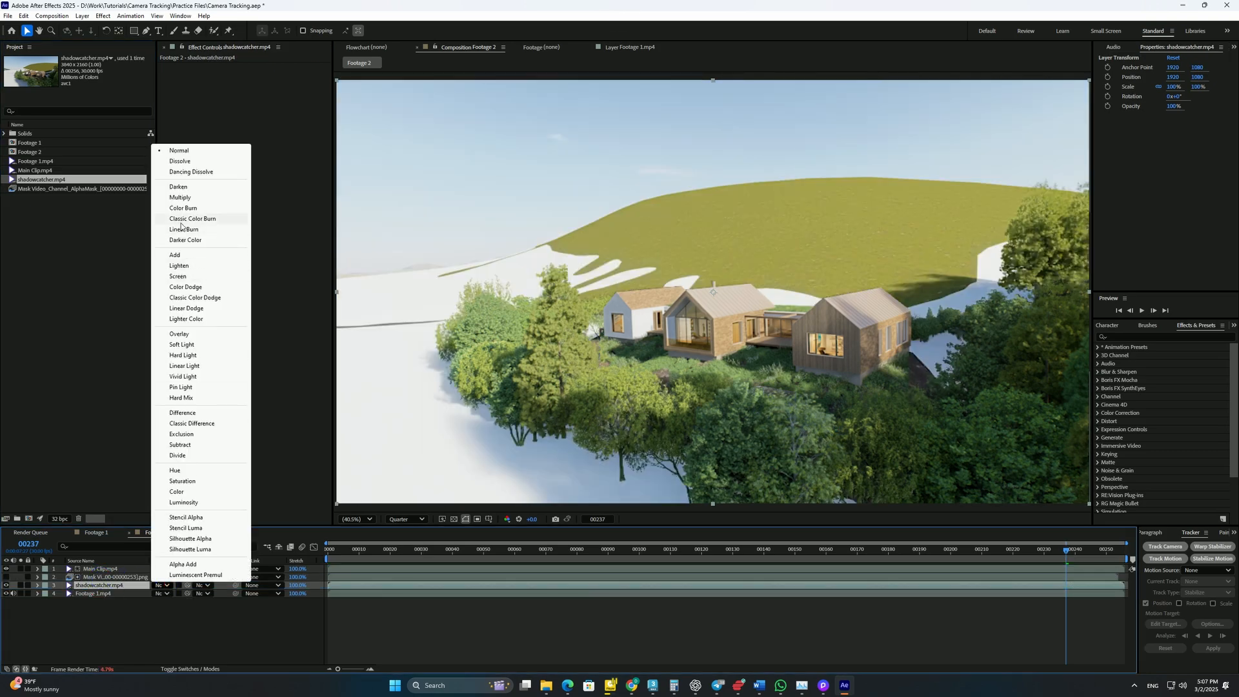
click(183, 196)
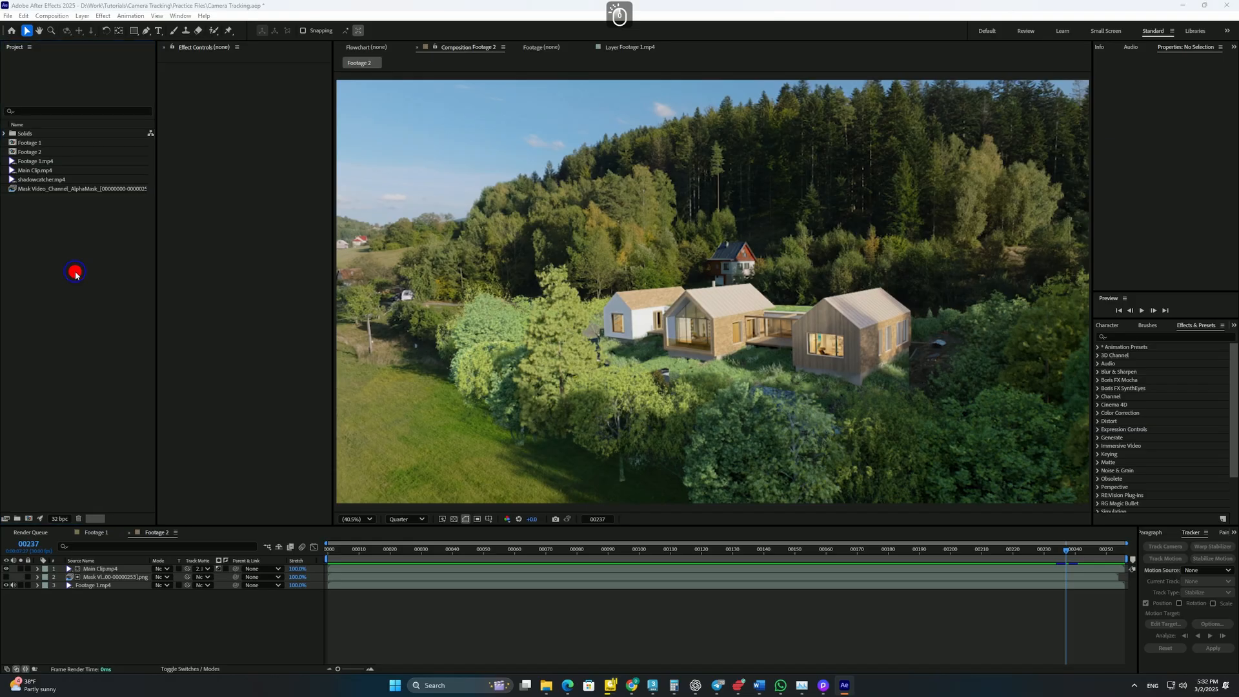
Import Main Clip 2.mp4 and the Mask Video 2 alpha mask PNG sequence into the project
double_click(75, 269)
double_click(282, 118)
double_click(69, 249)
double_click(207, 117)
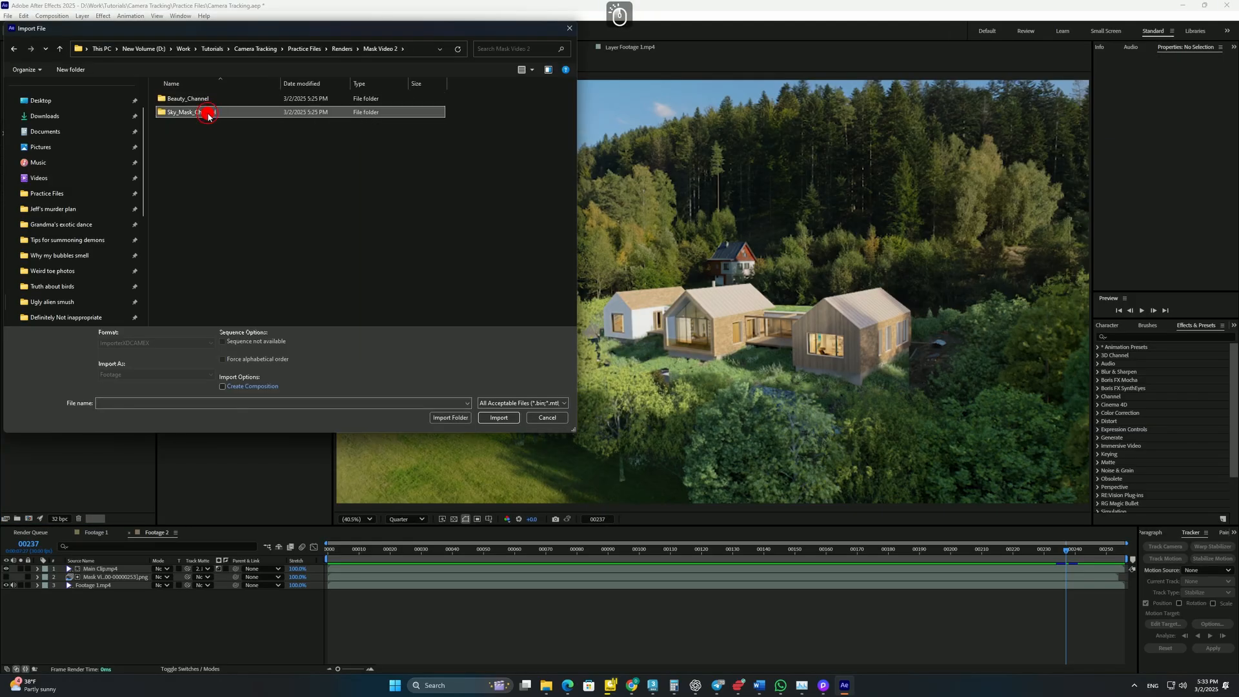
click(181, 111)
click(505, 419)
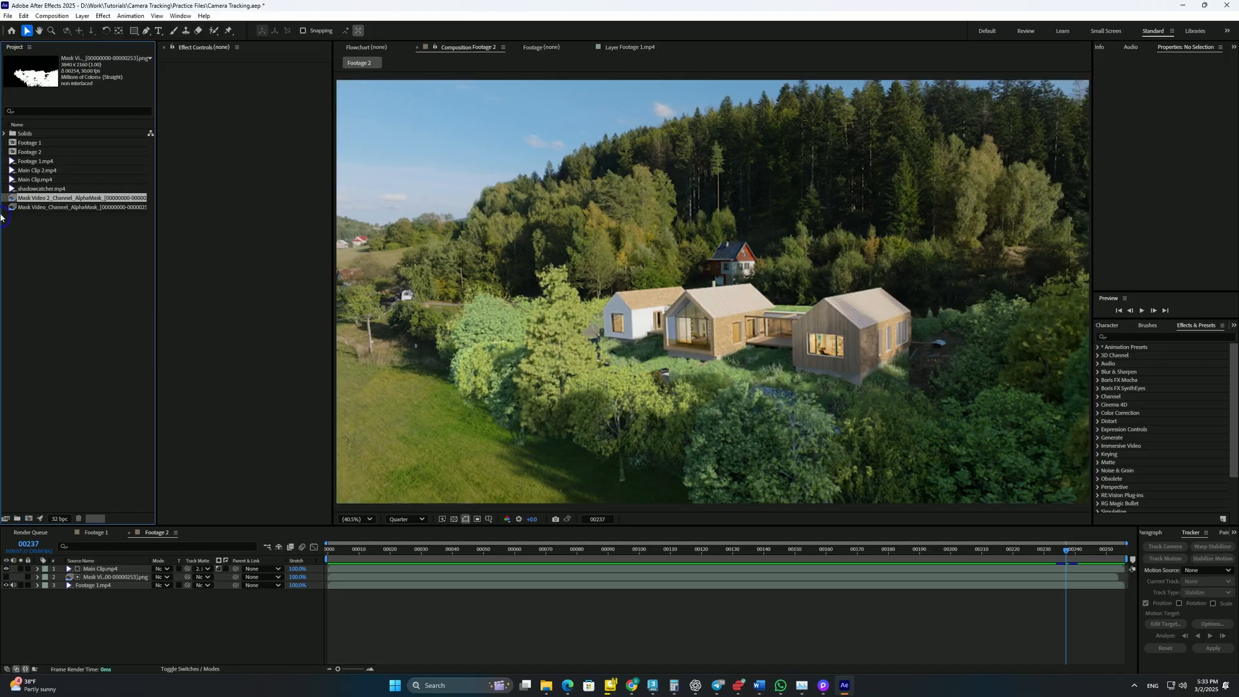
Replace the Main Clip.mp4 layer's source with Main Clip 2.mp4 and the mask layer's source with the Mask Video 2 sequence
click(49, 171)
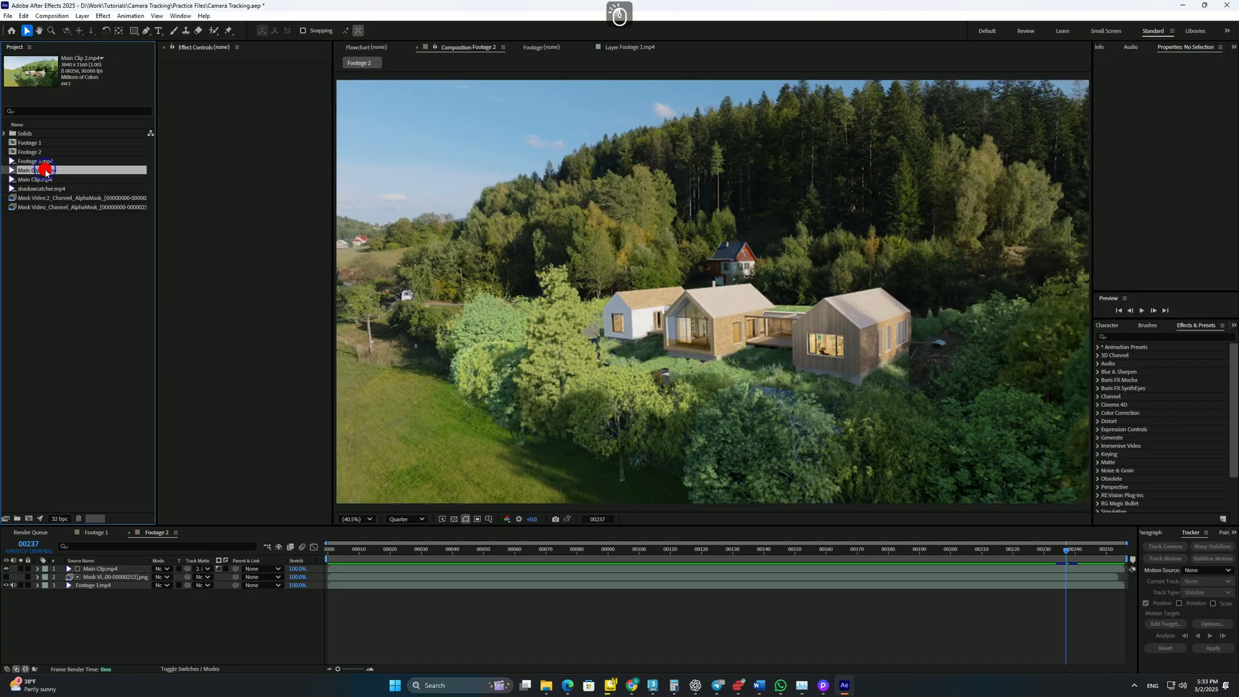
click(105, 570)
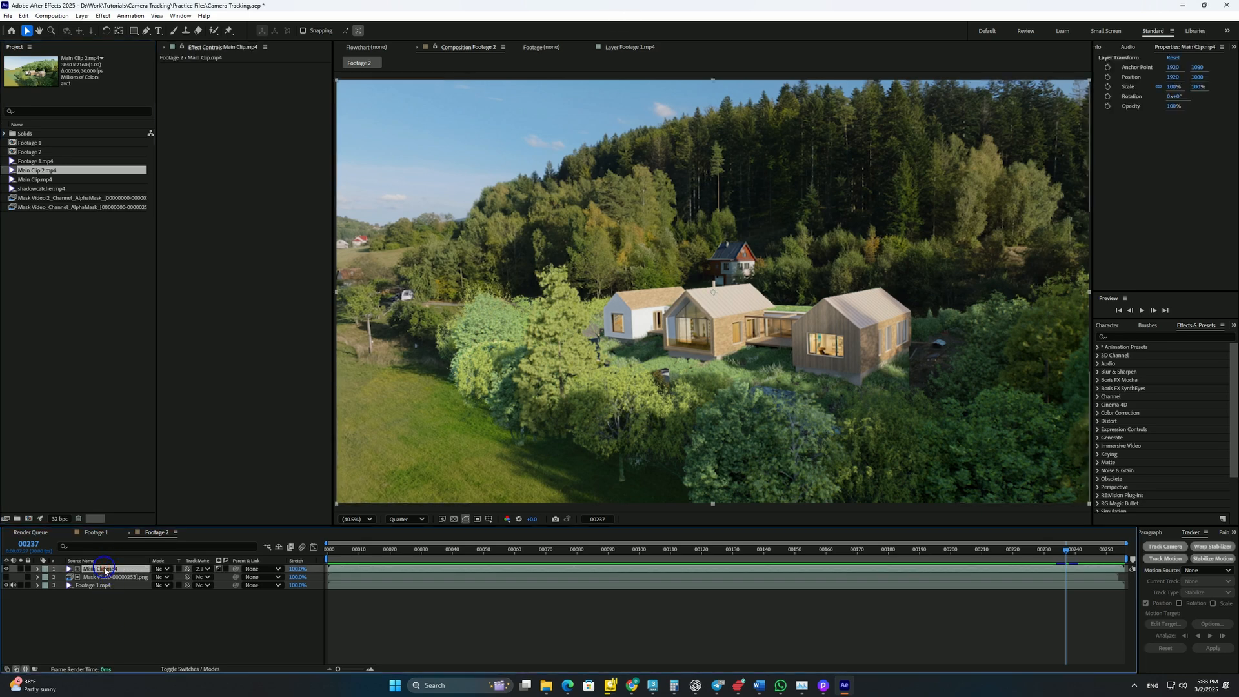
drag(37, 171, 100, 570)
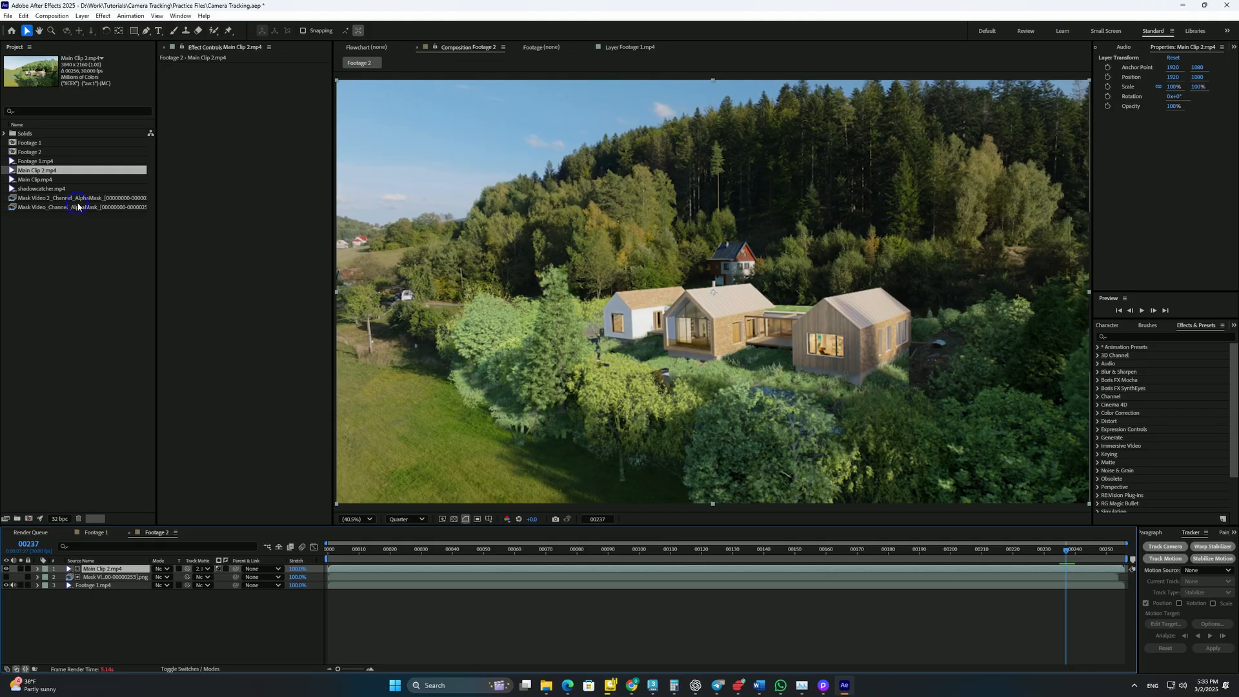
click(78, 199)
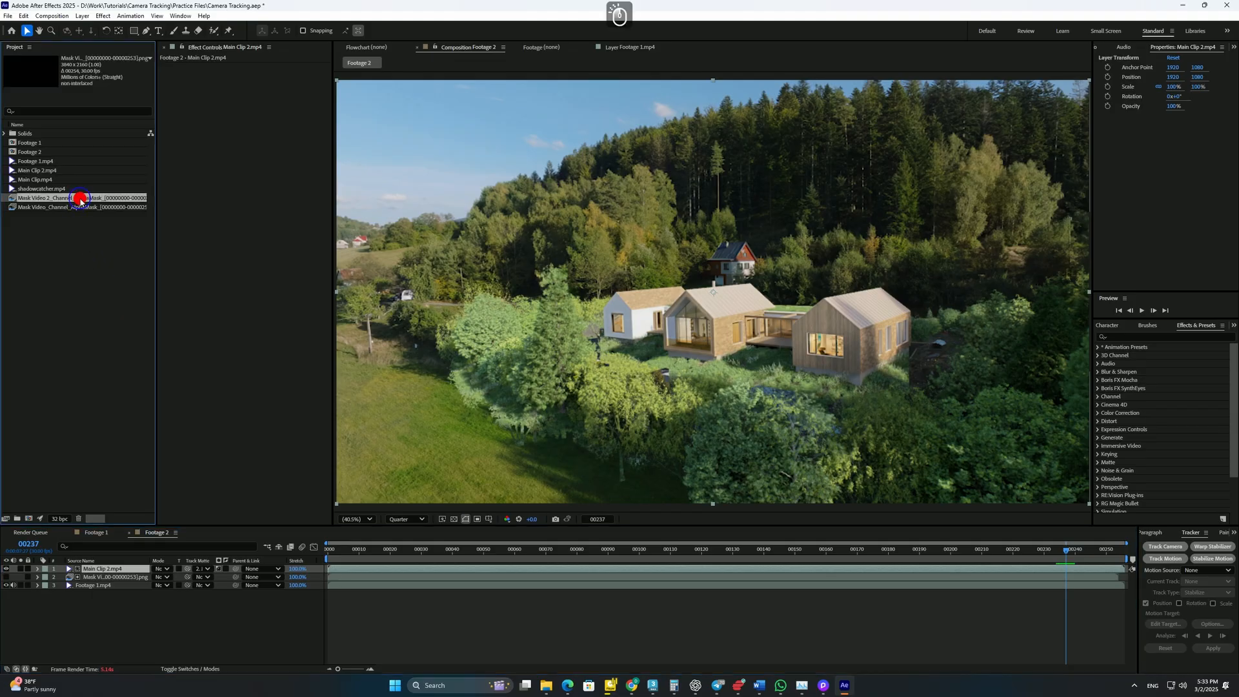
click(93, 577)
drag(27, 199, 101, 579)
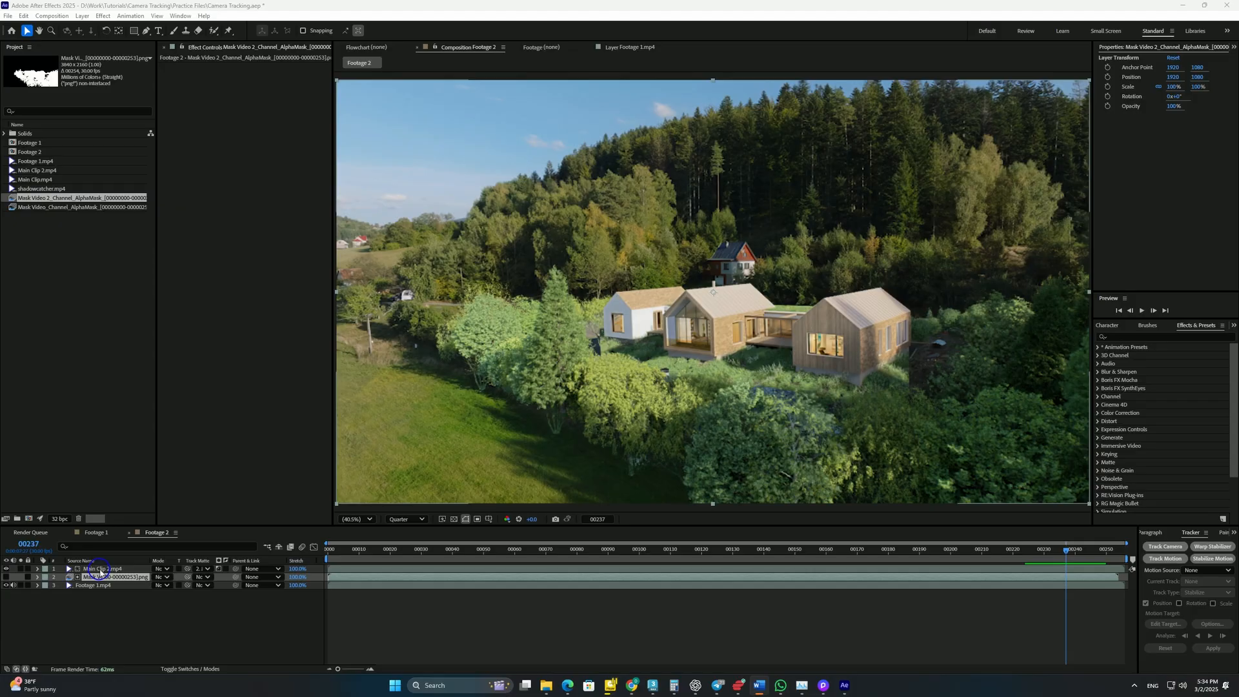
Duplicate the Main Clip 2.mp4 layer, remove the copy's track matte and move the copy below the original
click(101, 569)
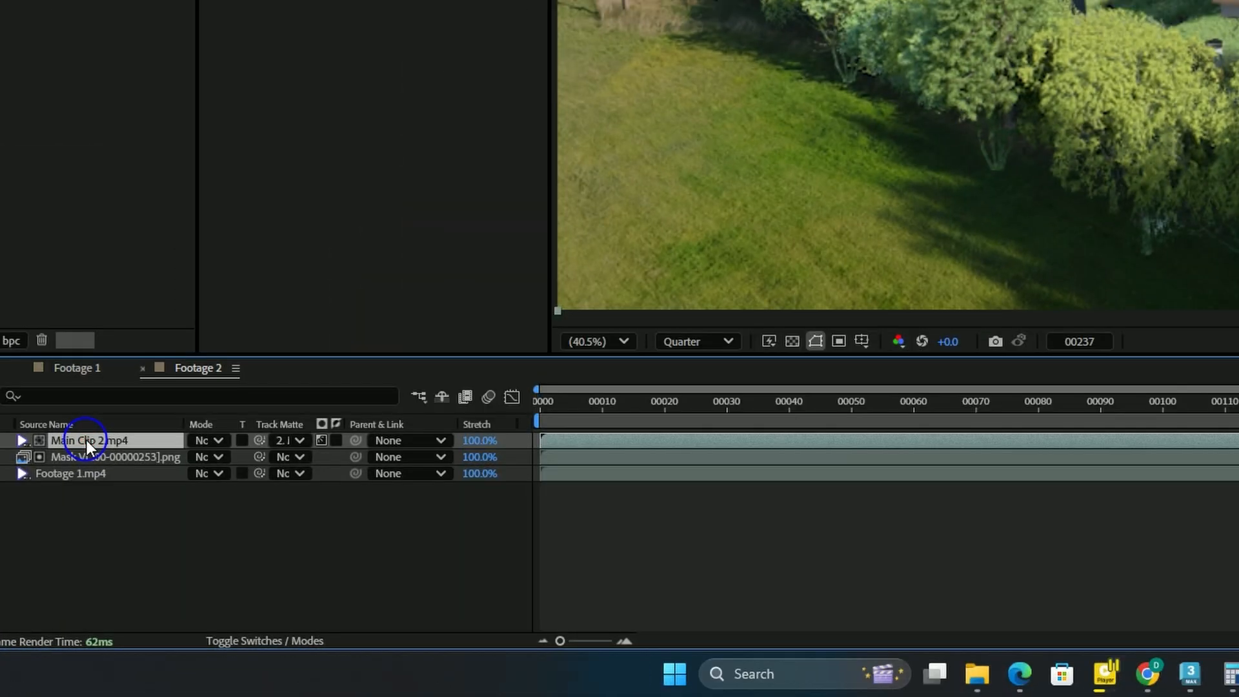
key(ctrl)
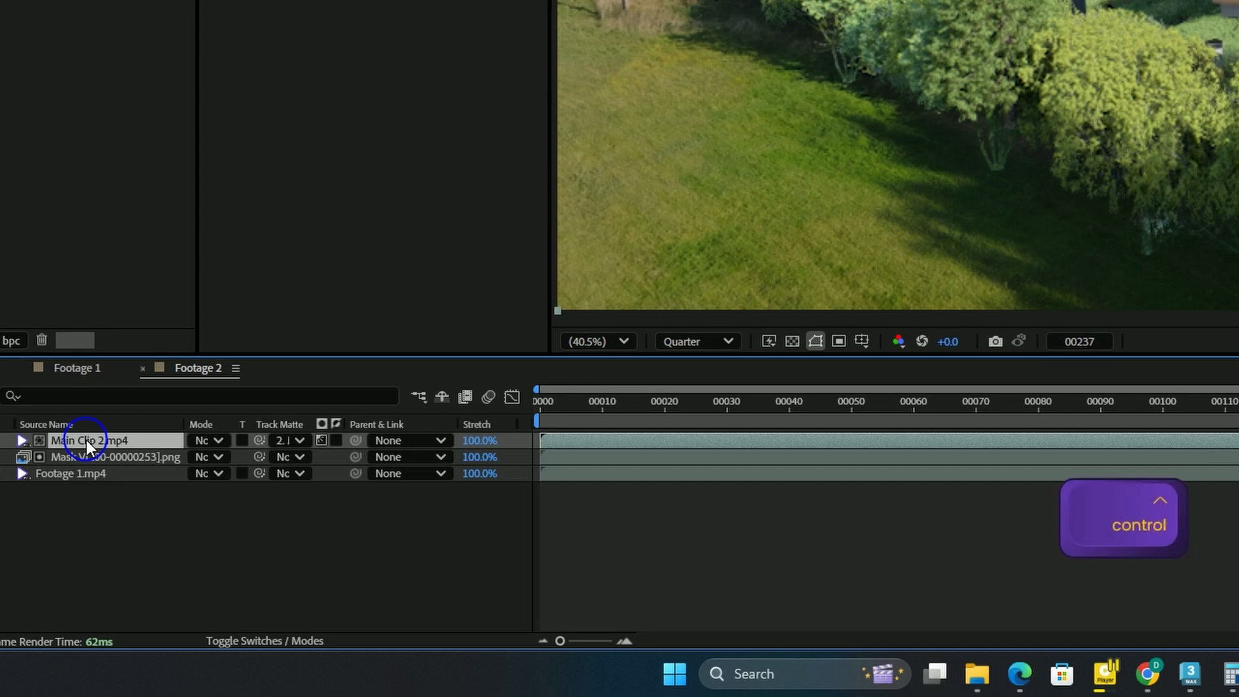
key(ctrl+d)
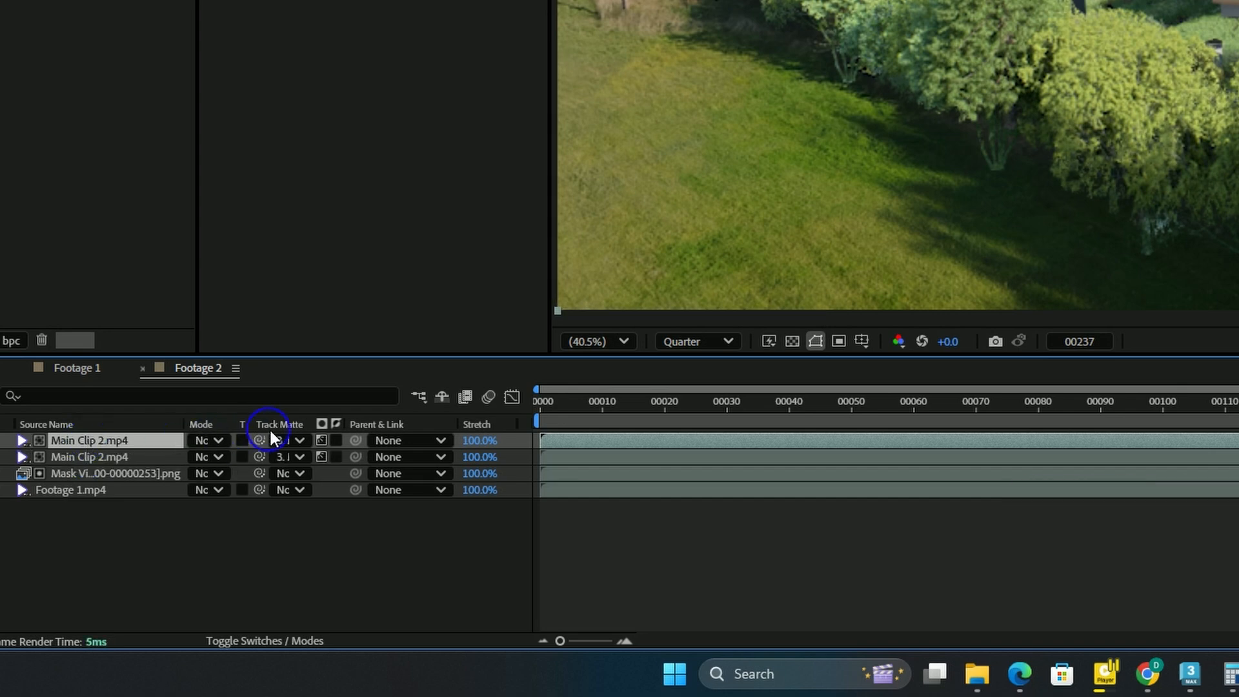
click(299, 441)
click(304, 461)
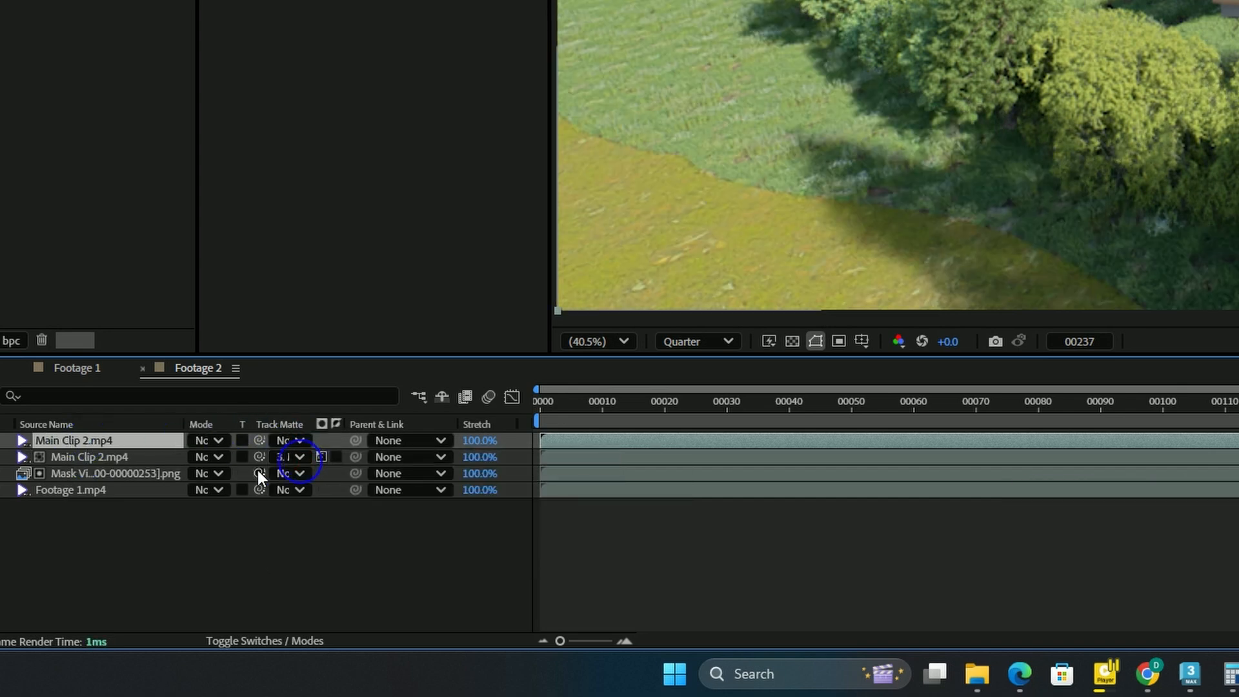
drag(100, 441, 102, 463)
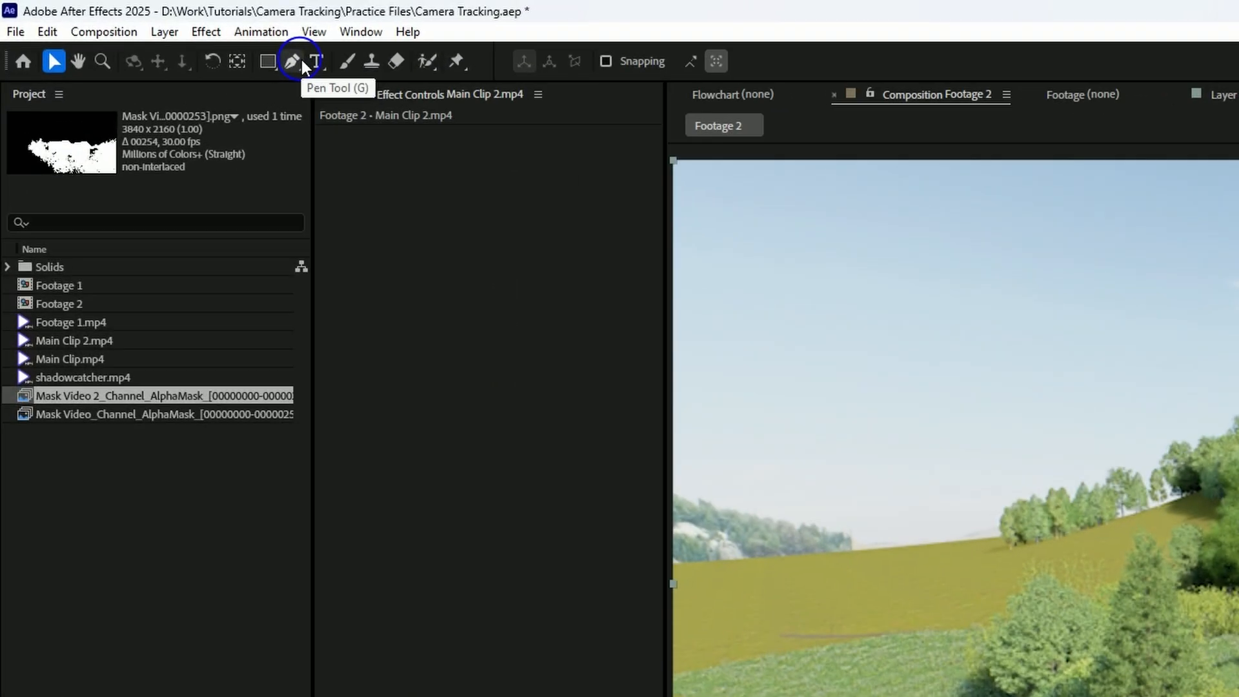
Draw a closed Pen tool mask on the lower Main Clip 2.mp4 layer around the houses' surroundings and foreground bushes, extending past the frame's lower right
click(147, 31)
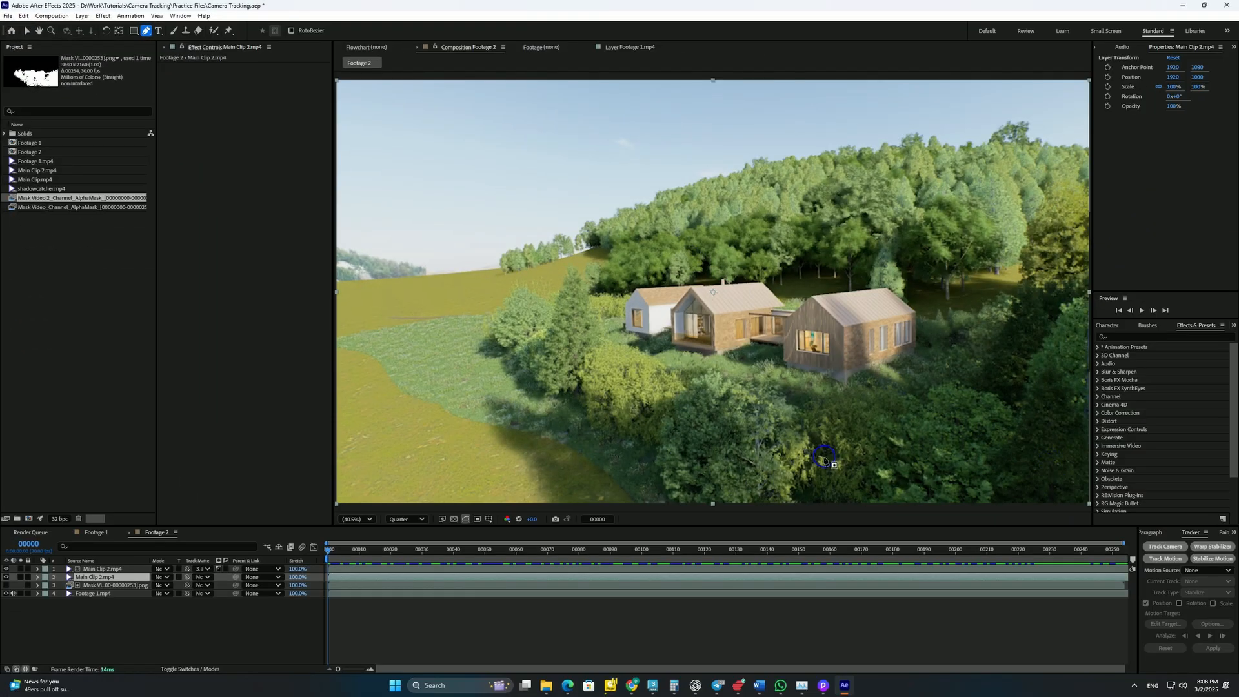
click(808, 467)
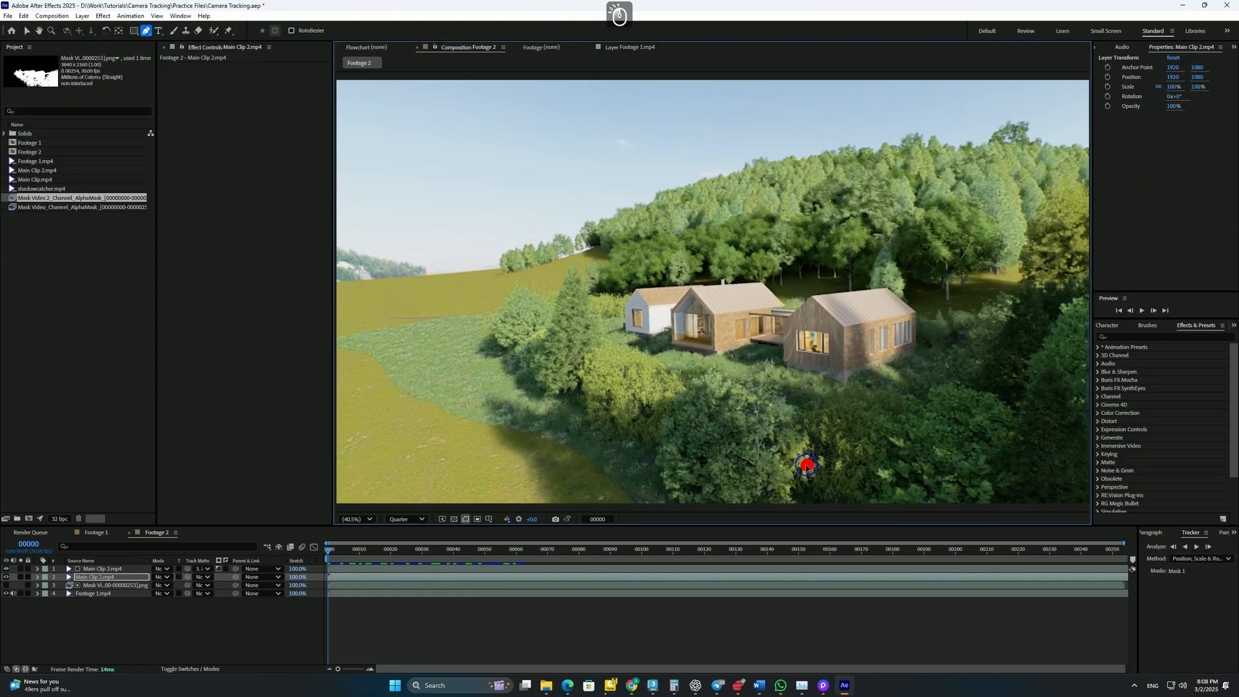
click(523, 327)
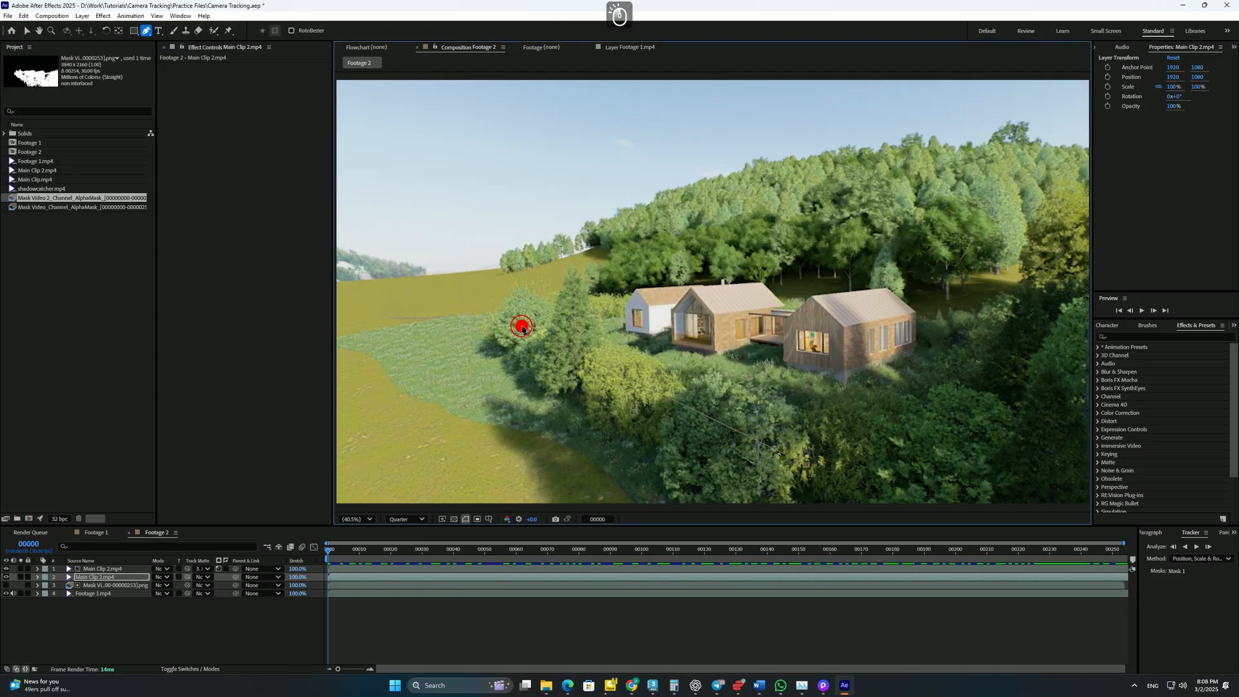
click(599, 304)
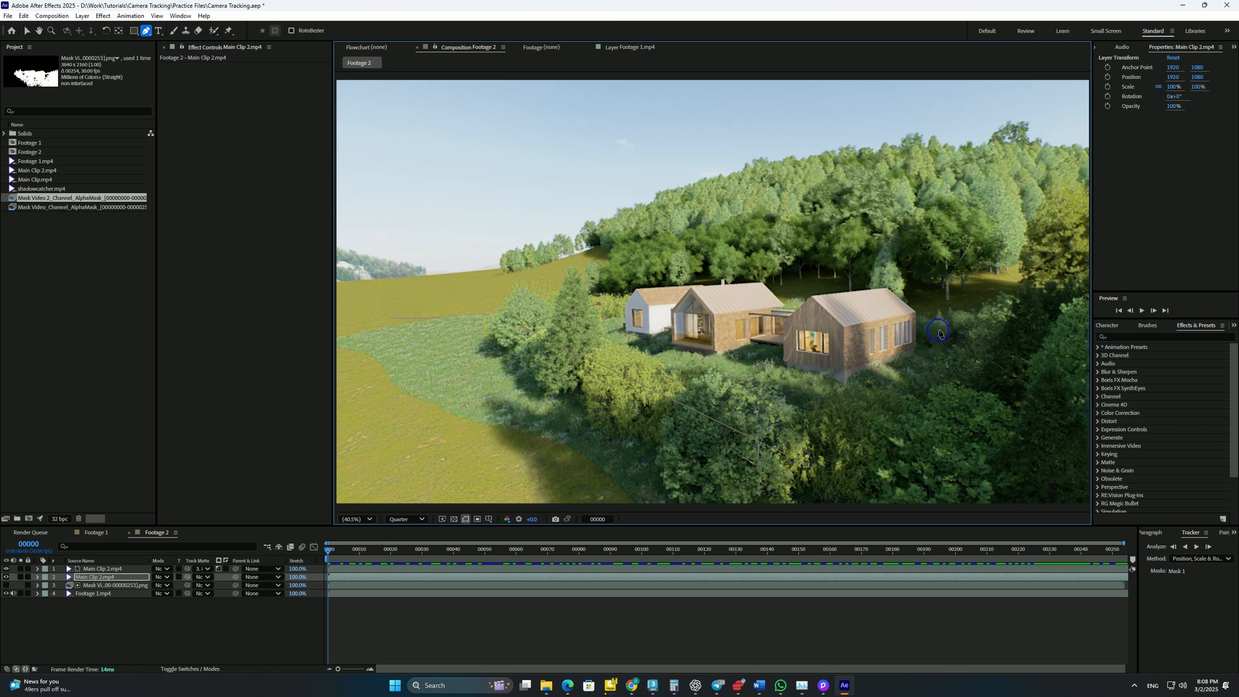
click(912, 328)
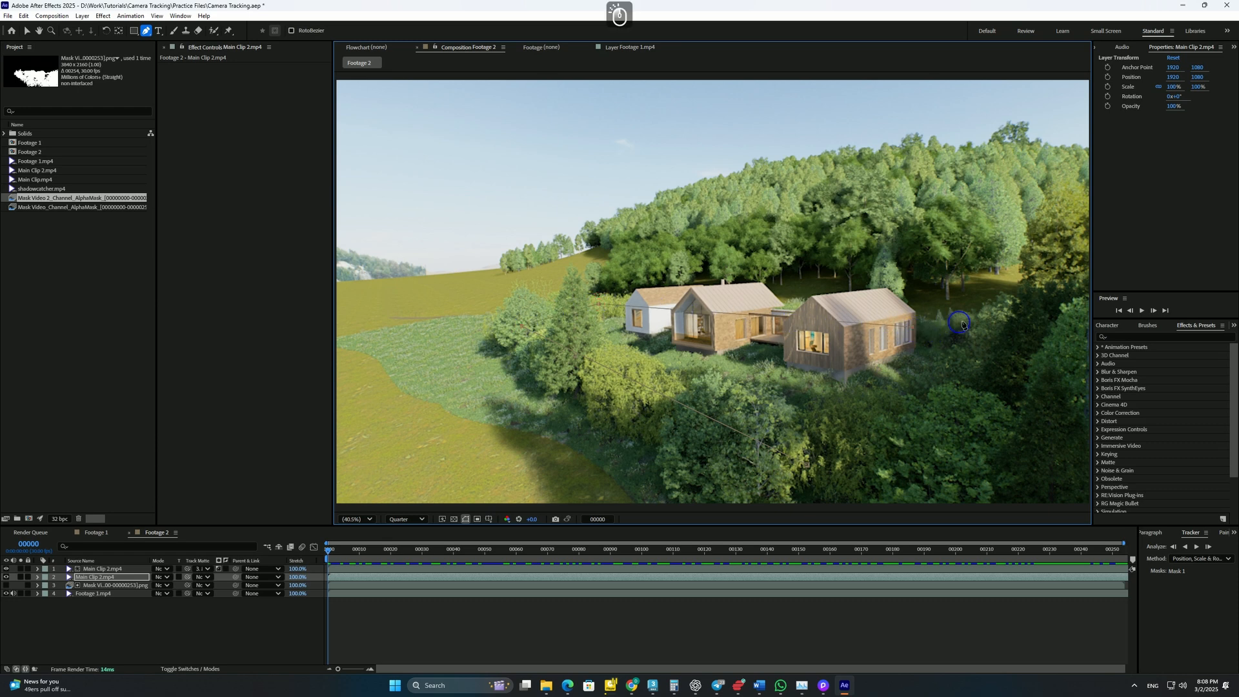
click(1012, 316)
drag(1061, 323, 971, 319)
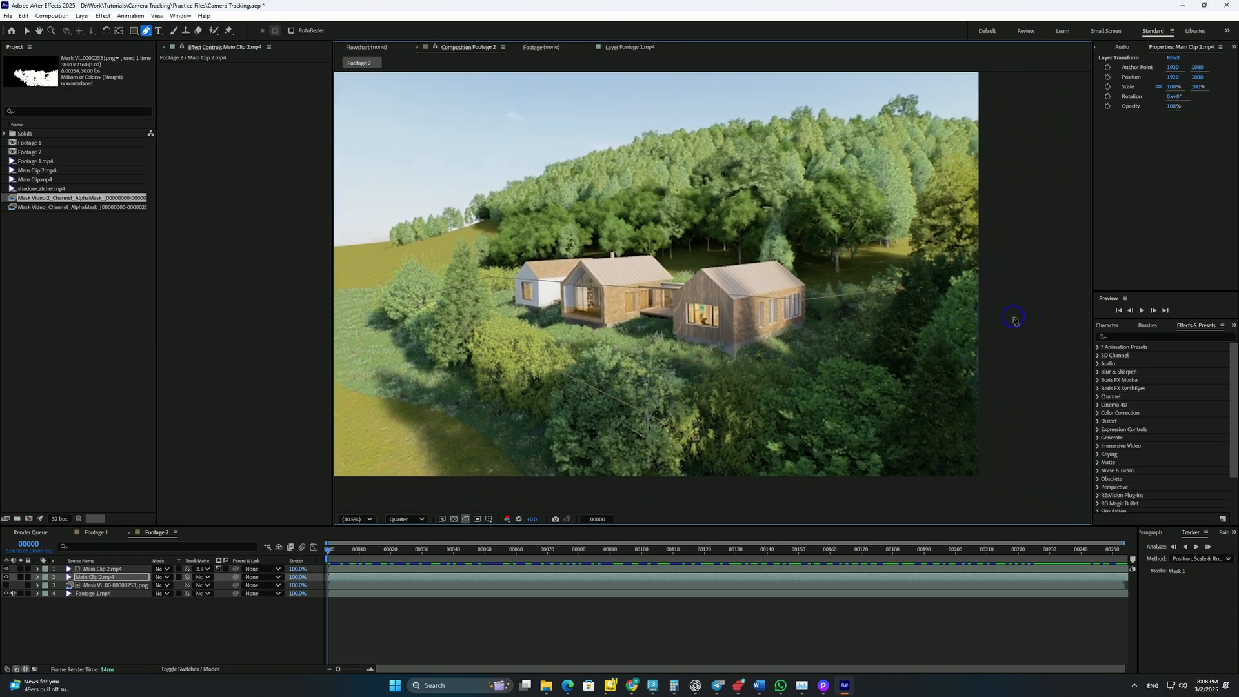
click(1010, 339)
click(995, 493)
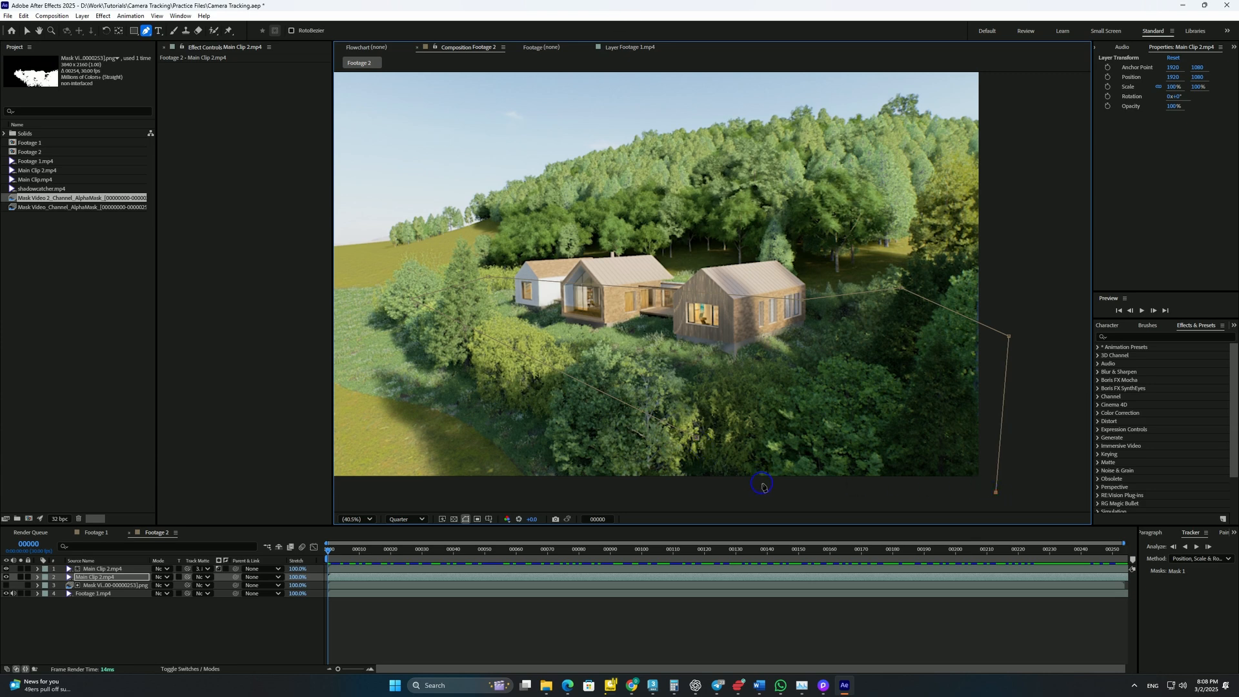
click(762, 485)
click(698, 440)
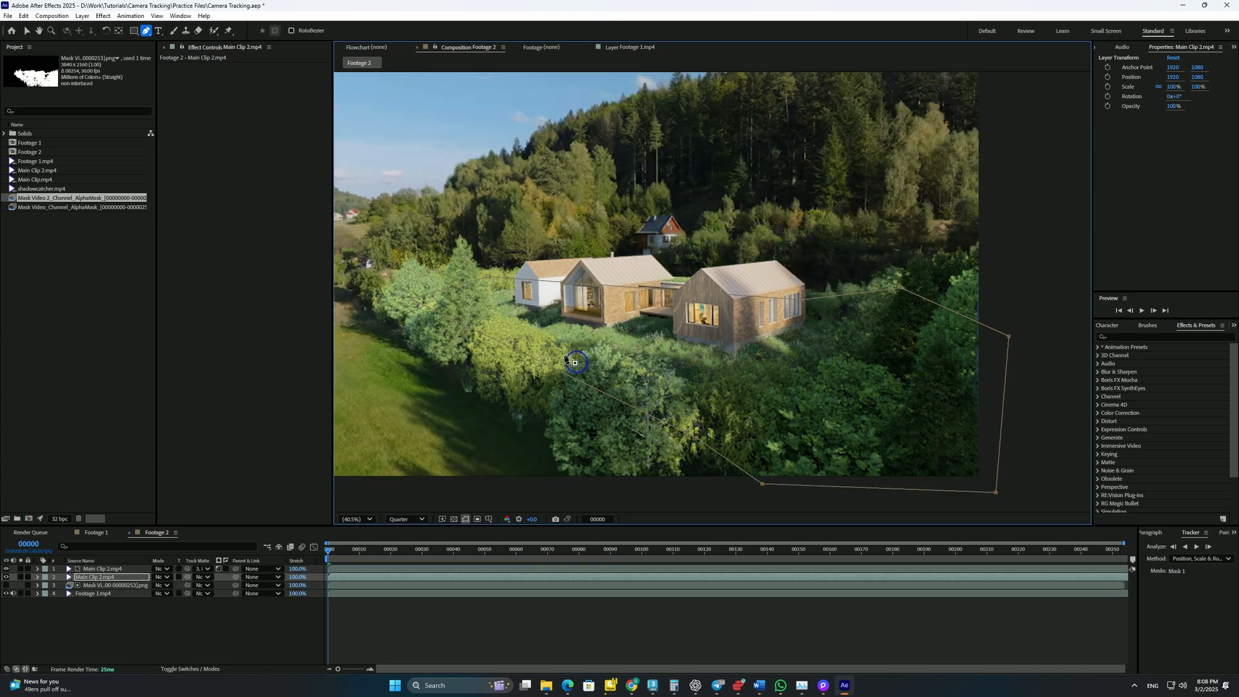
drag(489, 324, 563, 344)
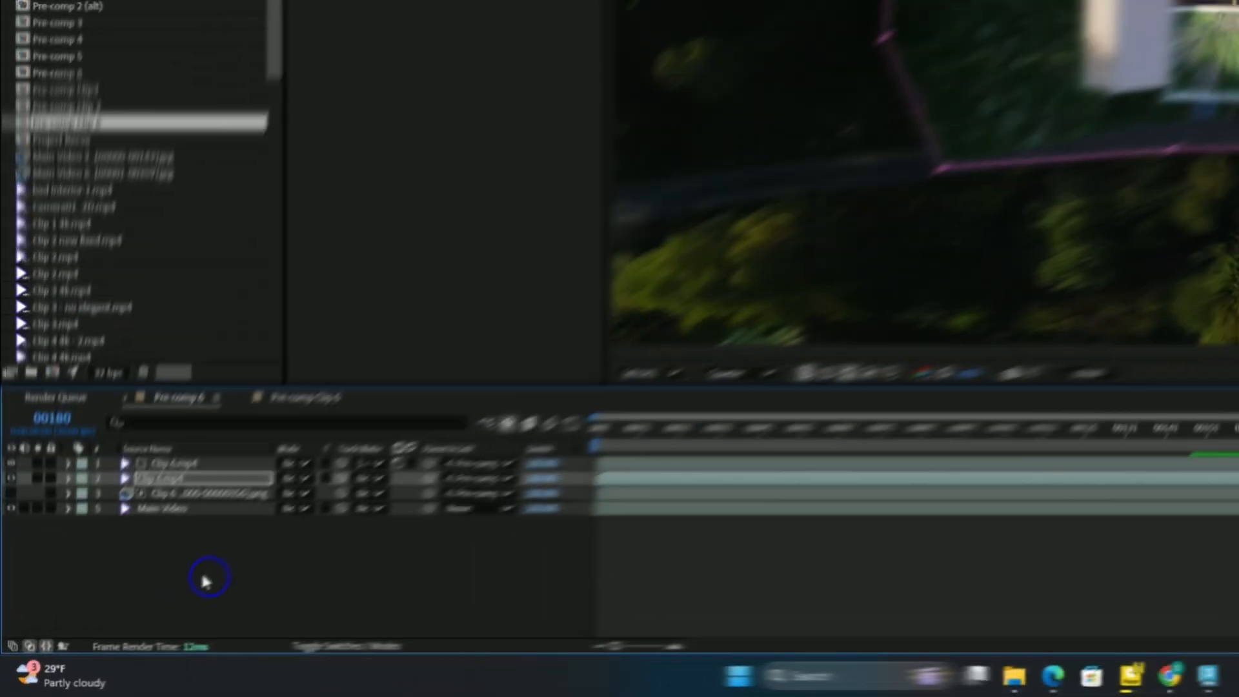
Raise the Mask Feather of Mask 1 on the unmatted Clip 6.mp4 layer in Pre-comp 6 to about 832 pixels
click(51, 571)
click(74, 455)
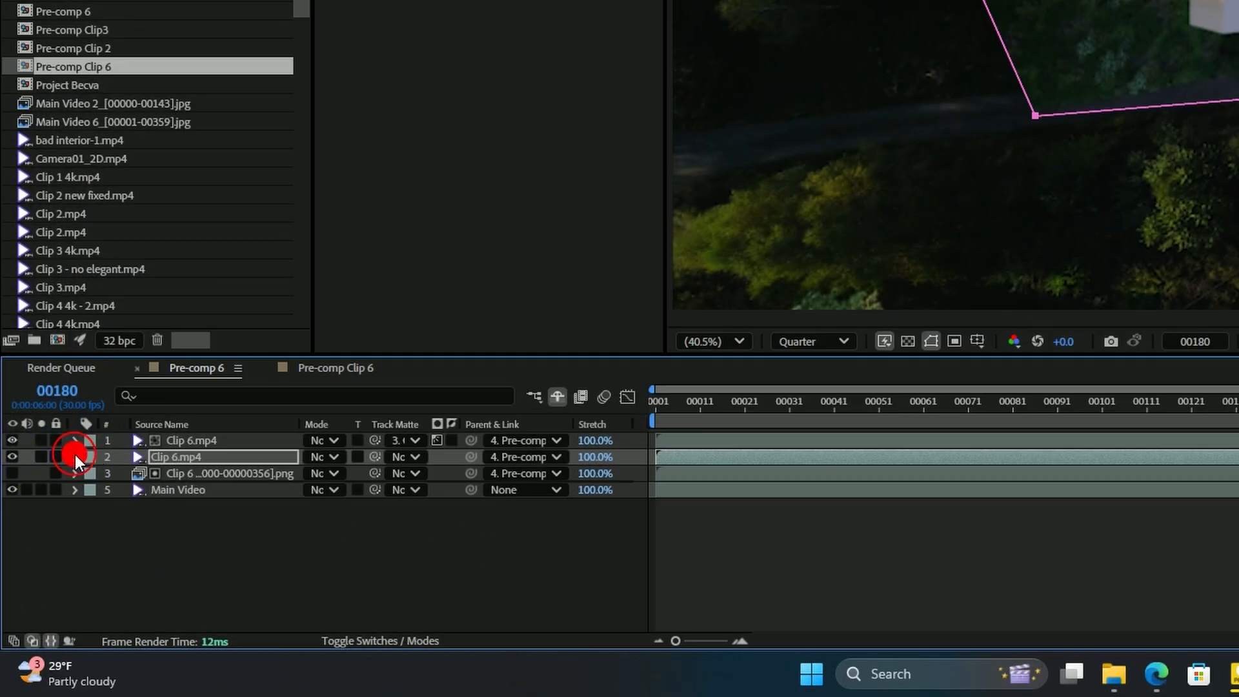
click(91, 475)
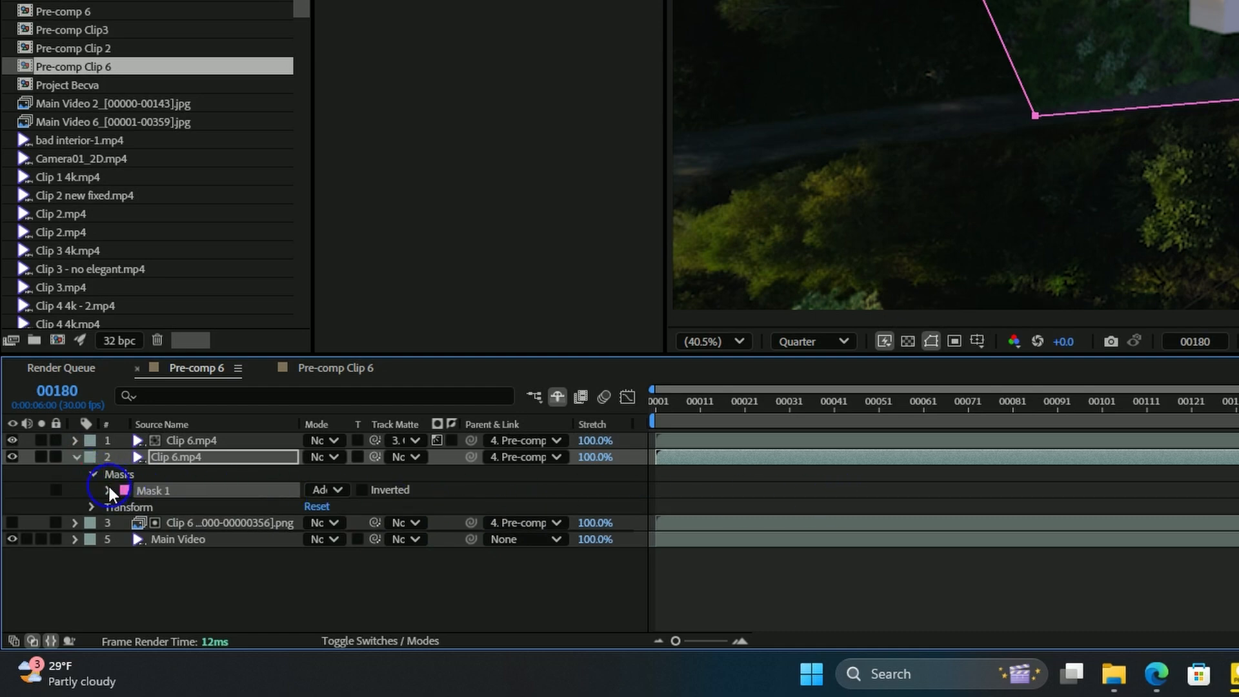
click(109, 491)
drag(320, 524, 530, 519)
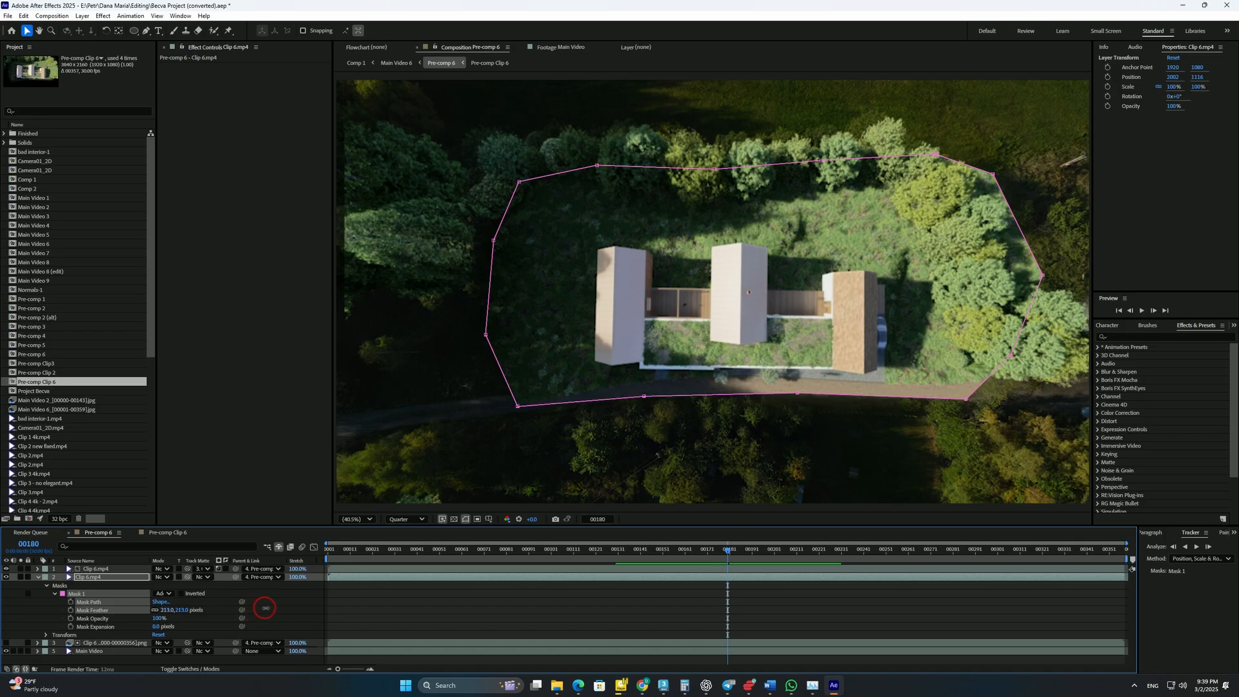
drag(265, 608, 251, 614)
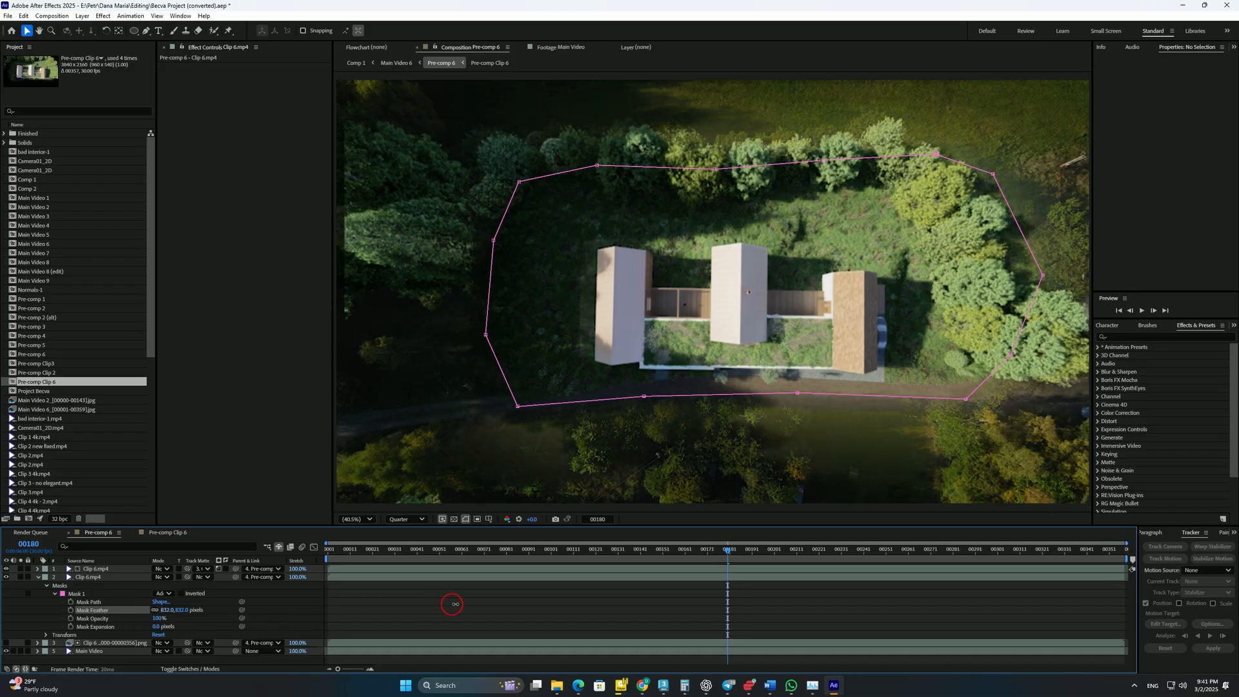
Reduce the Mask Feather of Mask 1 on the unmatted Clip 6.mp4 layer in Pre-comp 6
drag(455, 604, 235, 622)
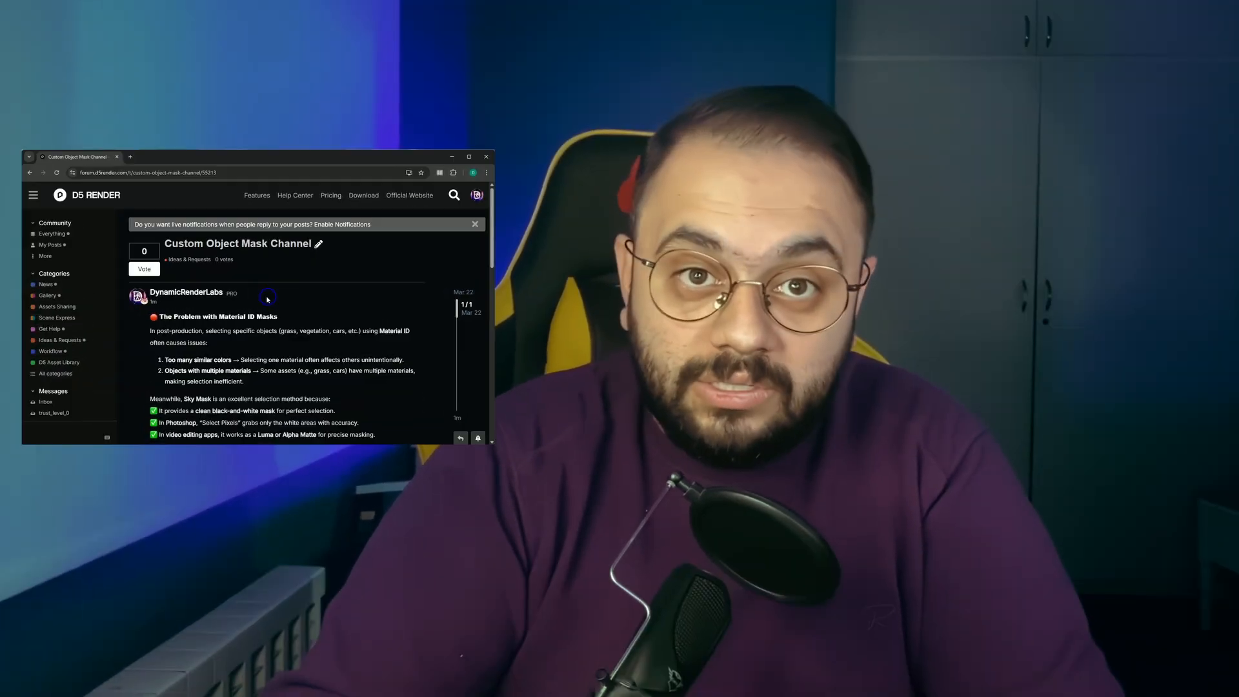
scroll(215, 313, down, 5)
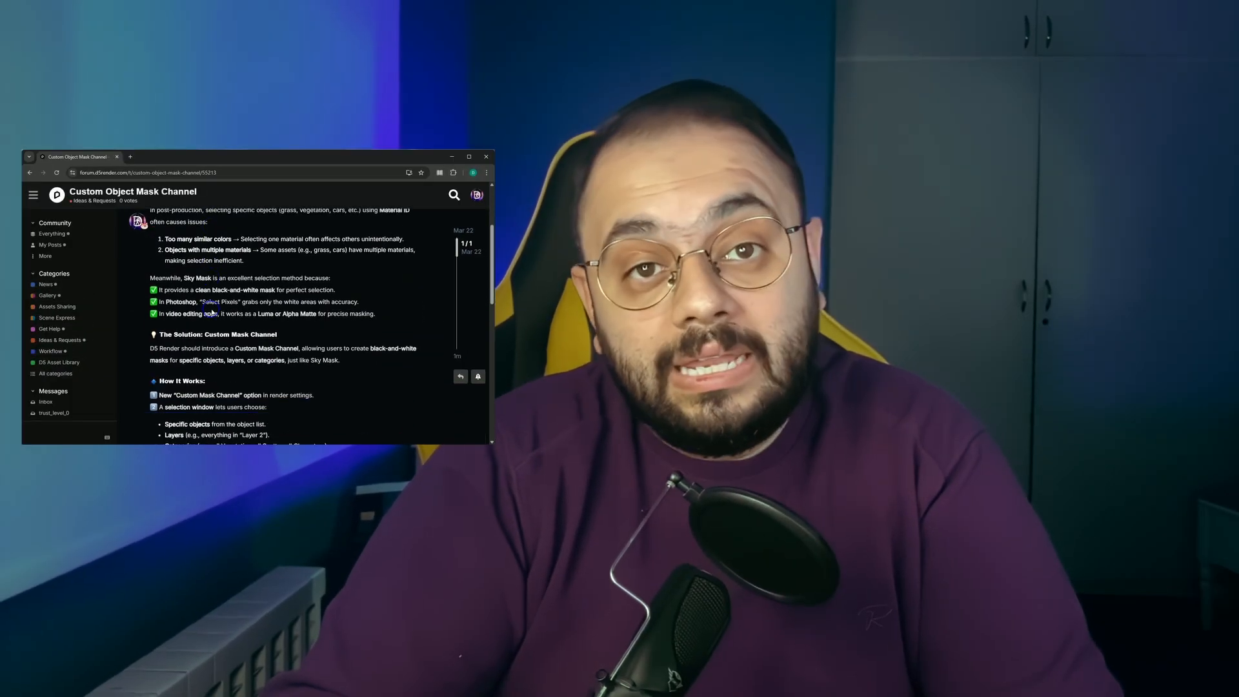
scroll(216, 313, up, 10)
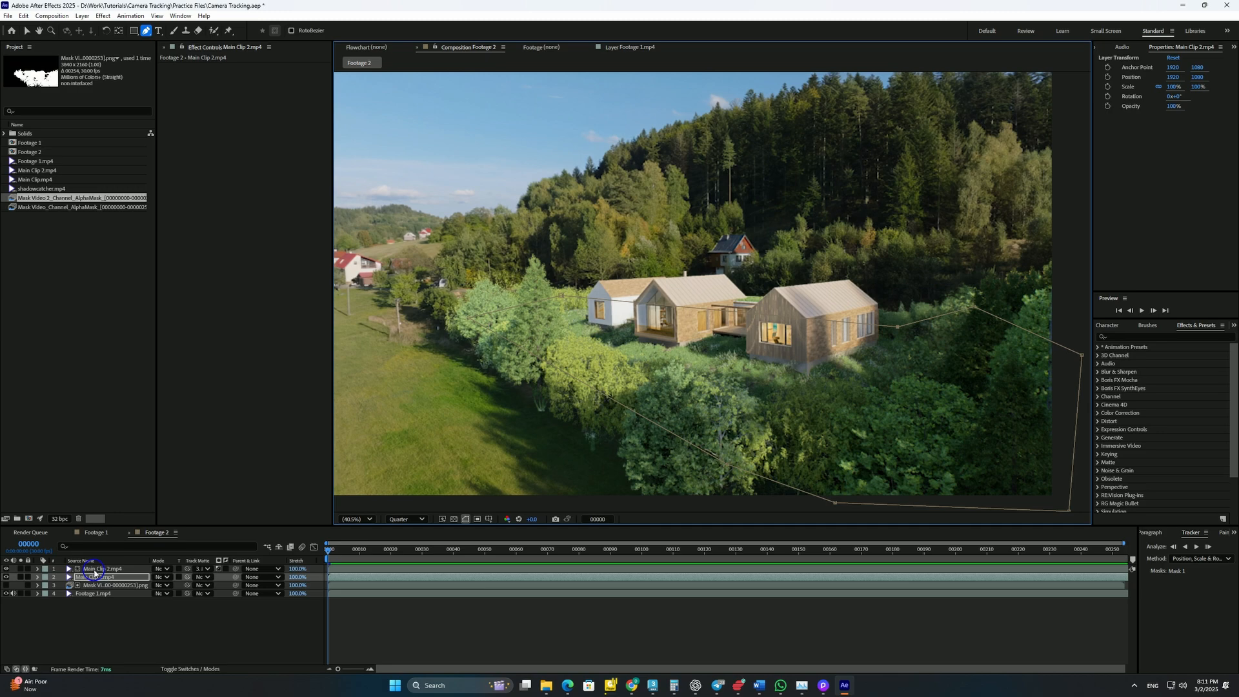
Draw a small elliptical mask beneath the foreground bushes on the matted Main Clip 2.mp4 layer, using Subtract mode and a 70-pixel feather
click(94, 570)
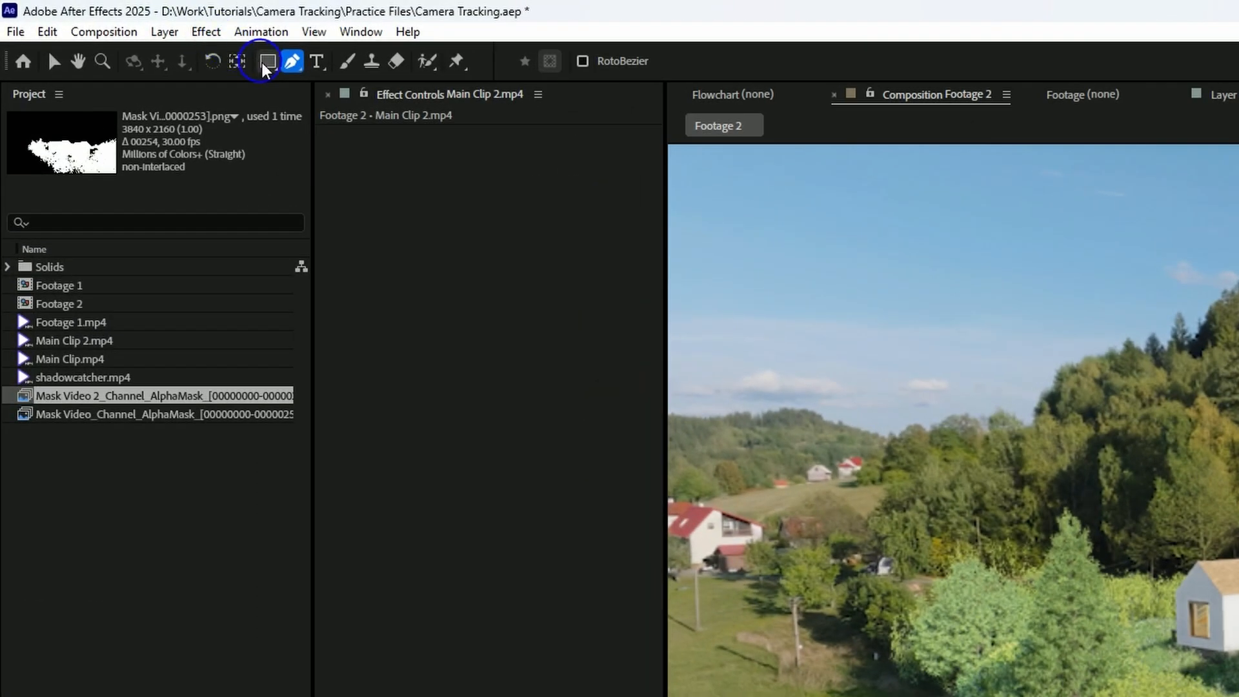
drag(263, 65, 308, 103)
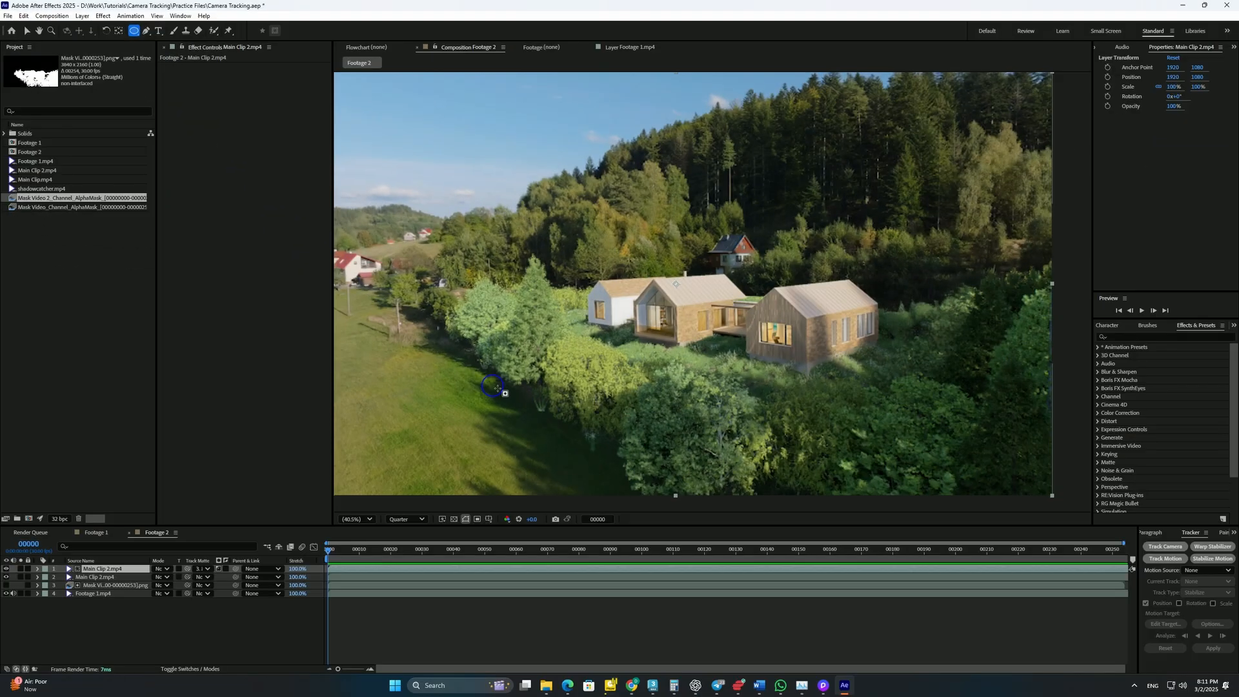
drag(604, 470, 563, 422)
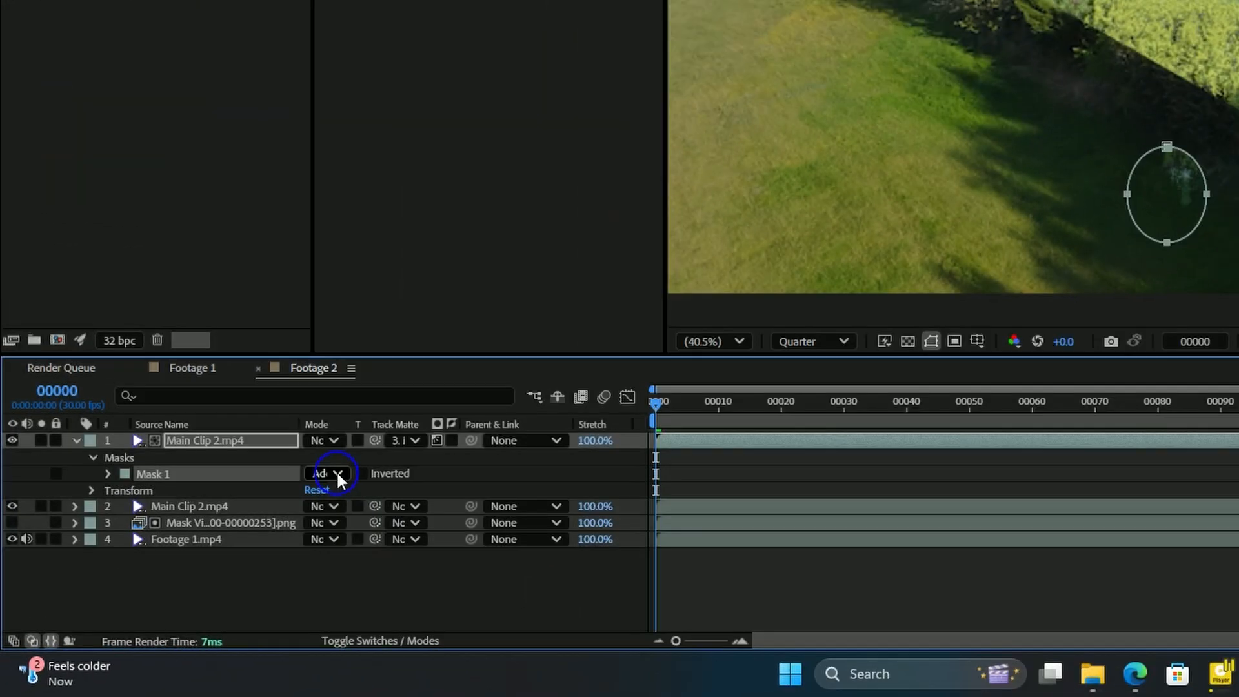
click(170, 585)
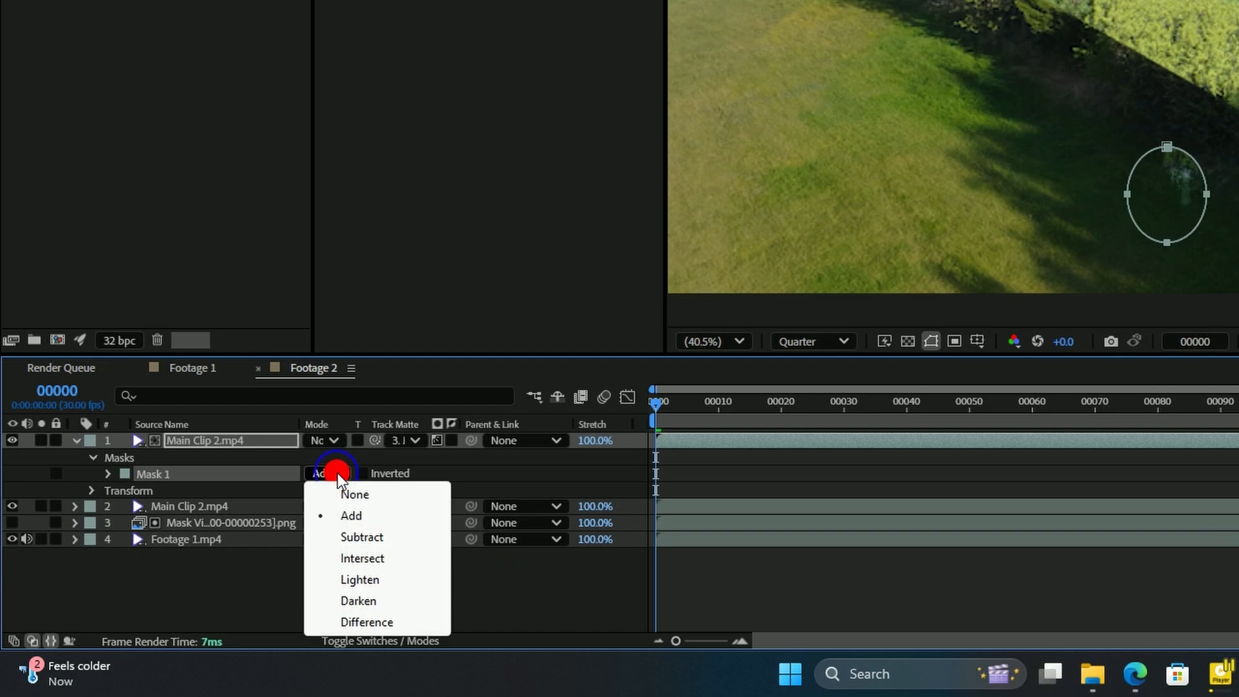
click(343, 536)
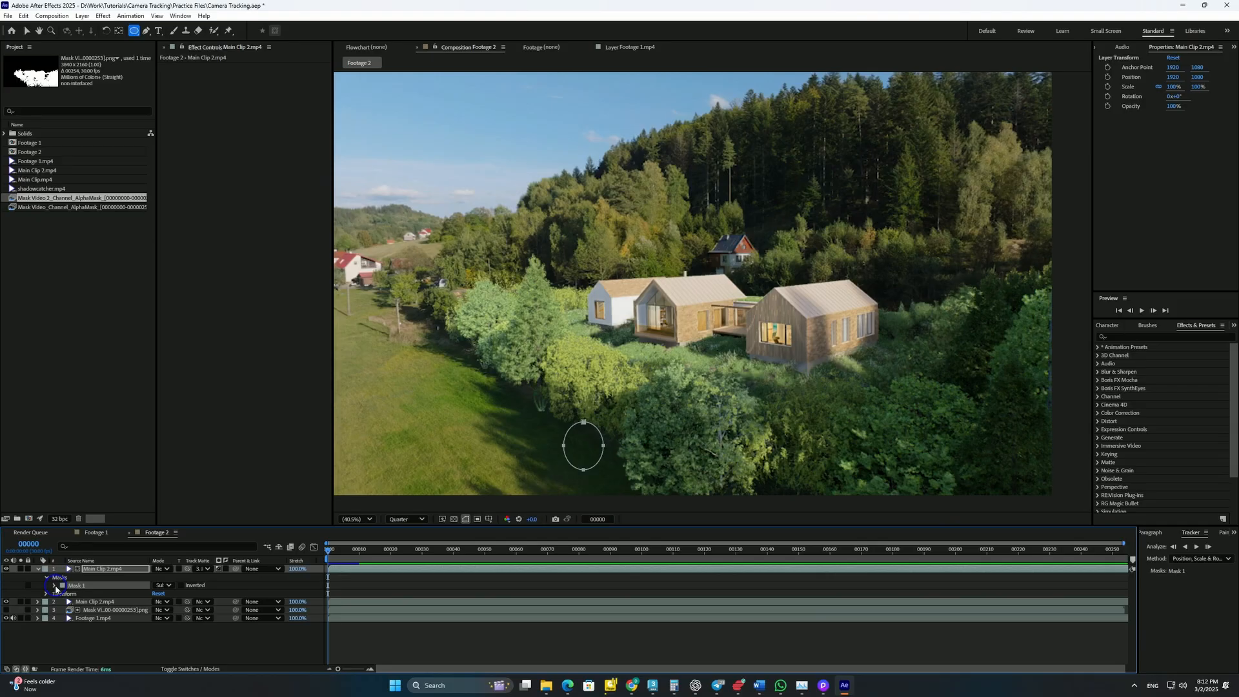
click(54, 586)
click(164, 603)
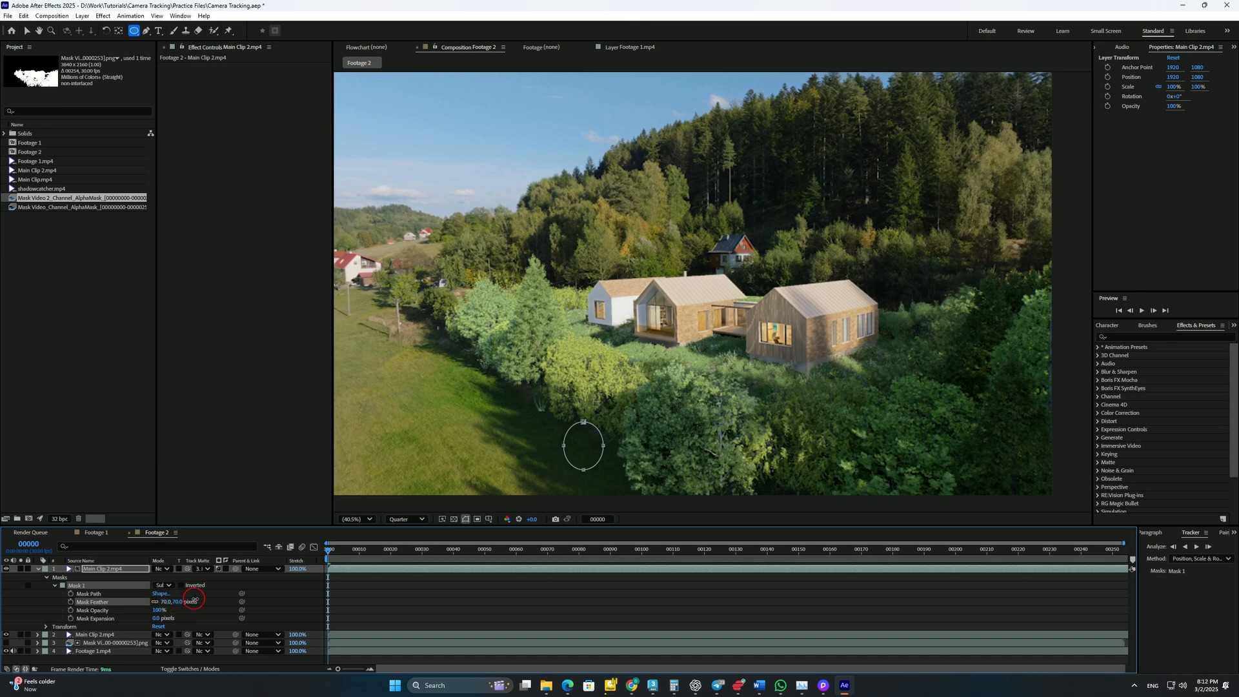
Draw a second elliptical mask around the tree trunk base on the matted Main Clip 2.mp4 layer, set it to Subtract and preview
mouse_move(534, 405)
mouse_down()
mouse_move(523, 393)
mouse_move(555, 426)
mouse_up()
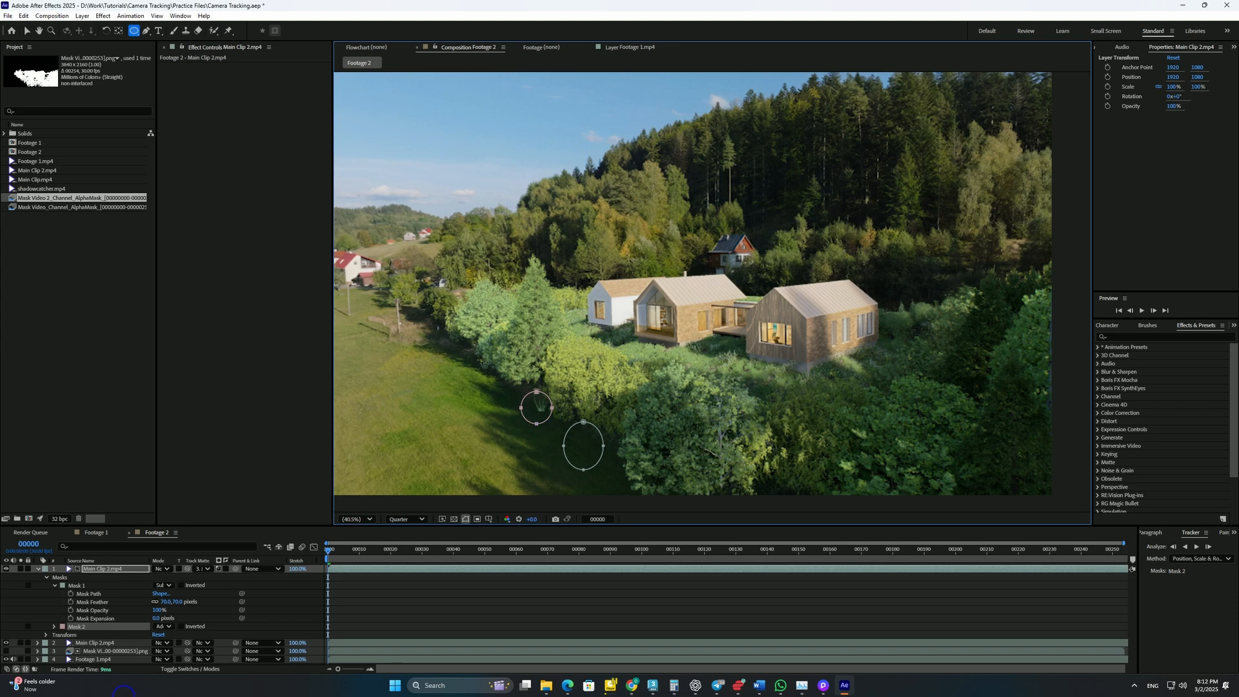
click(170, 627)
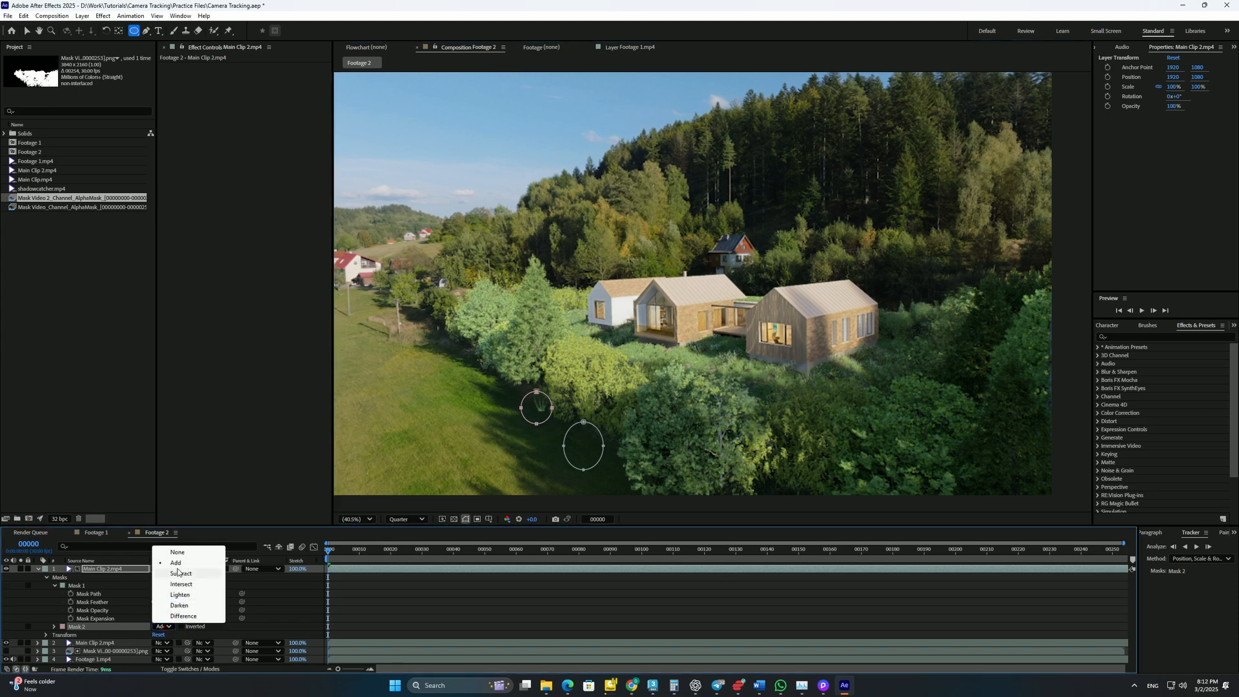
click(178, 573)
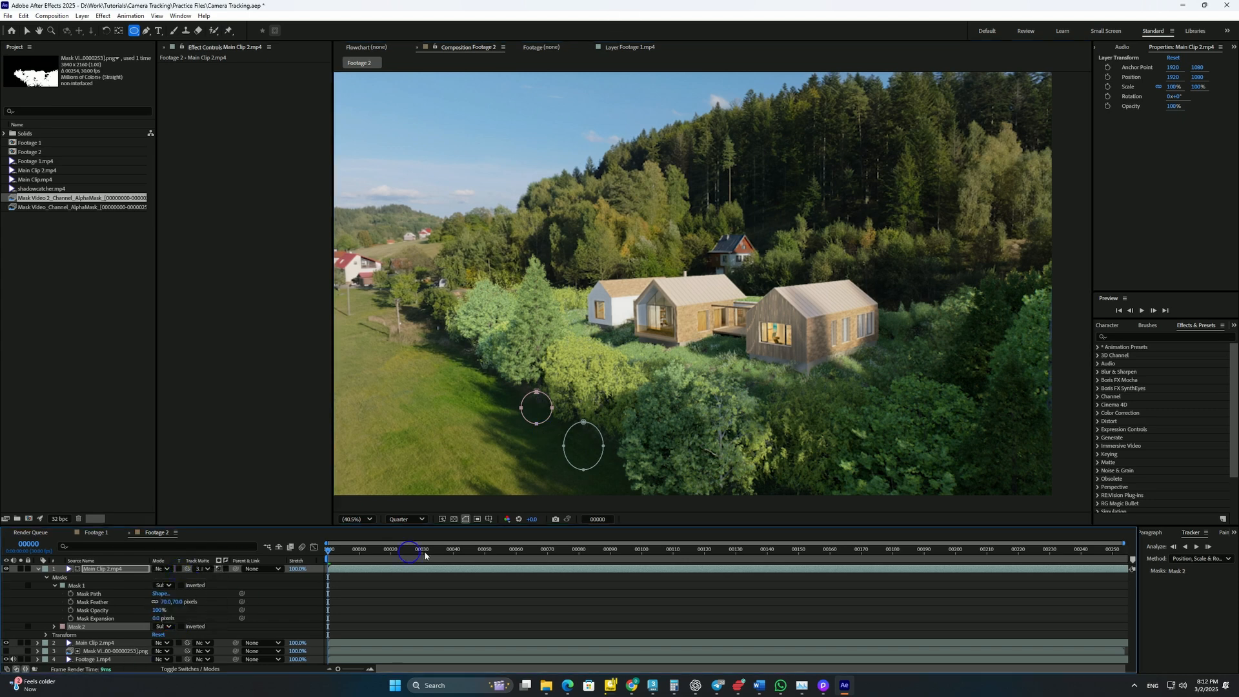
click(1147, 315)
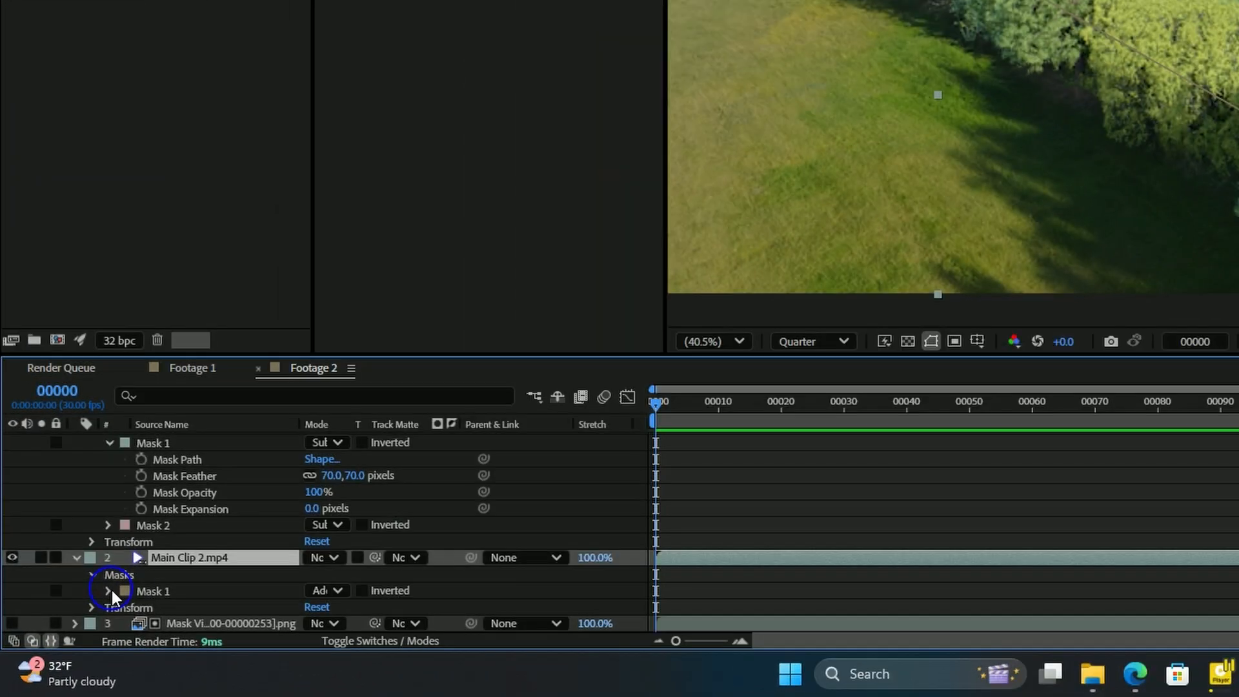
Enable Mask Path keyframing at frame 00000 for Mask 1 on the lower Main Clip 2.mp4 layer and both masks on the upper one
click(107, 590)
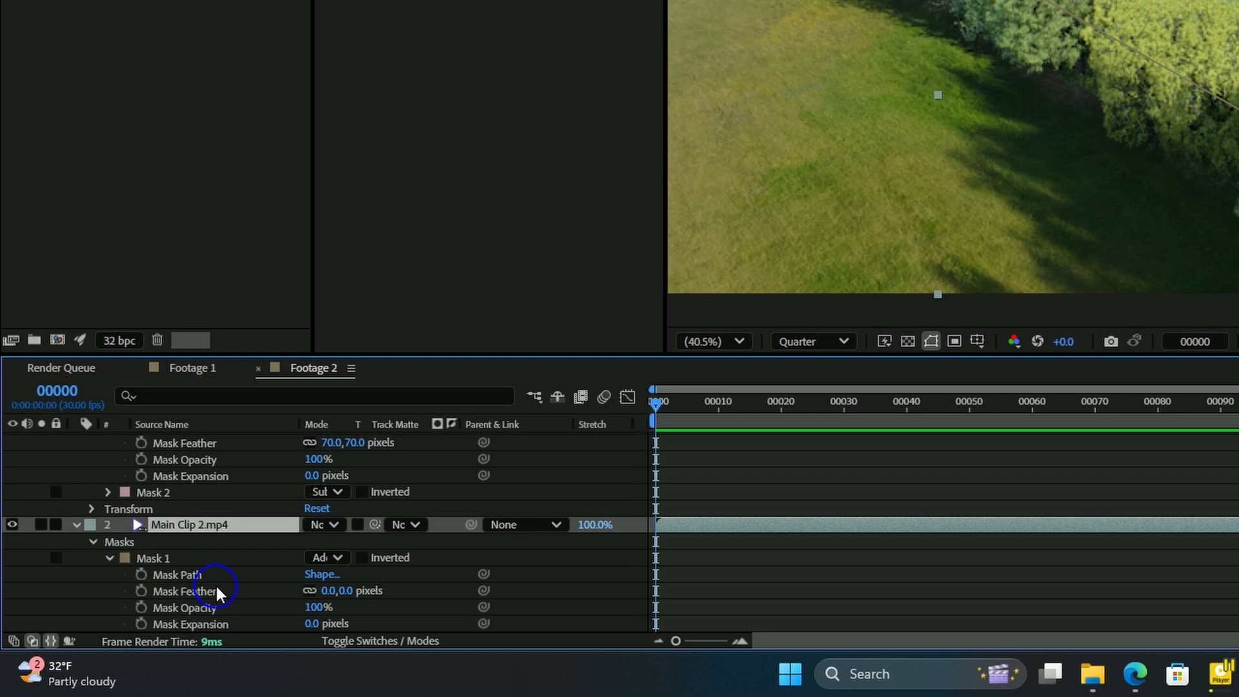
drag(656, 398, 578, 400)
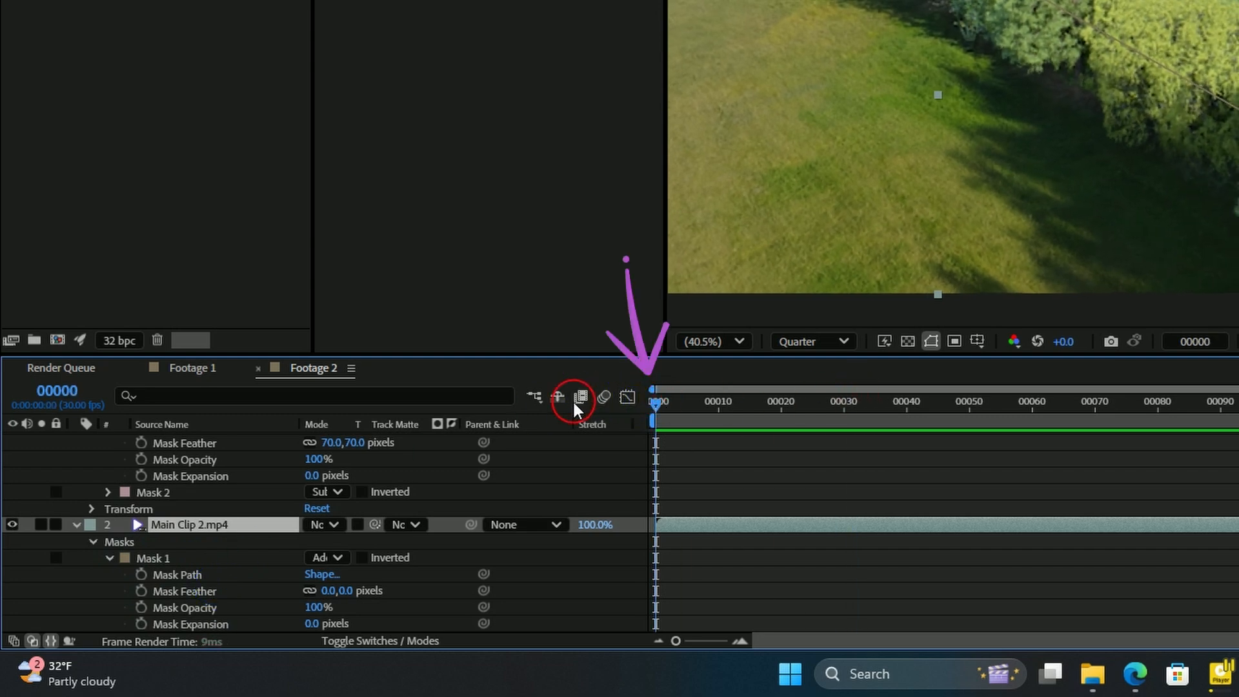
click(140, 574)
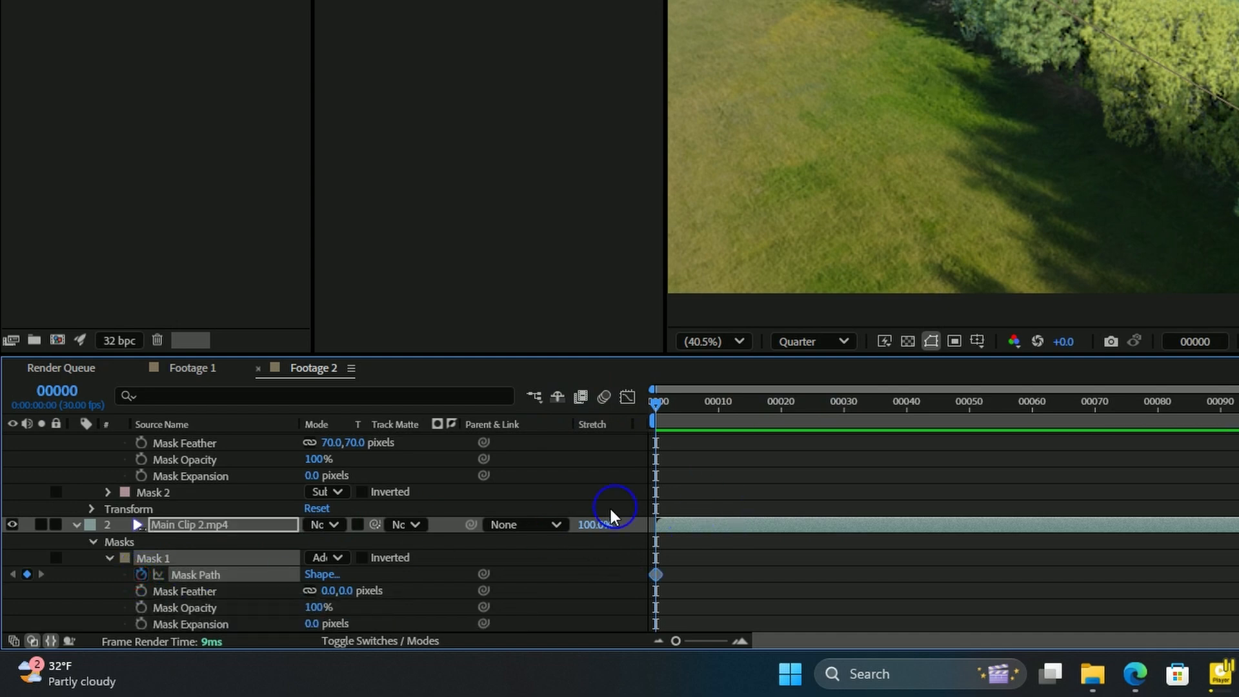
click(107, 492)
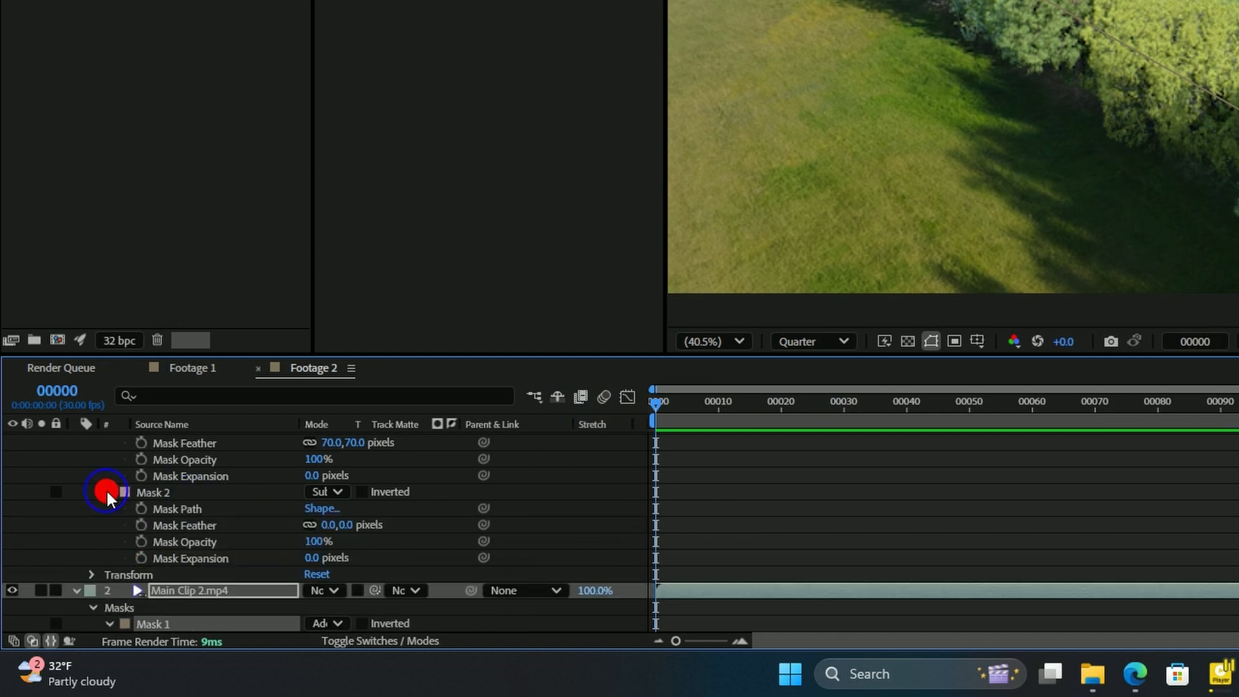
click(141, 509)
scroll(258, 515, up, 3)
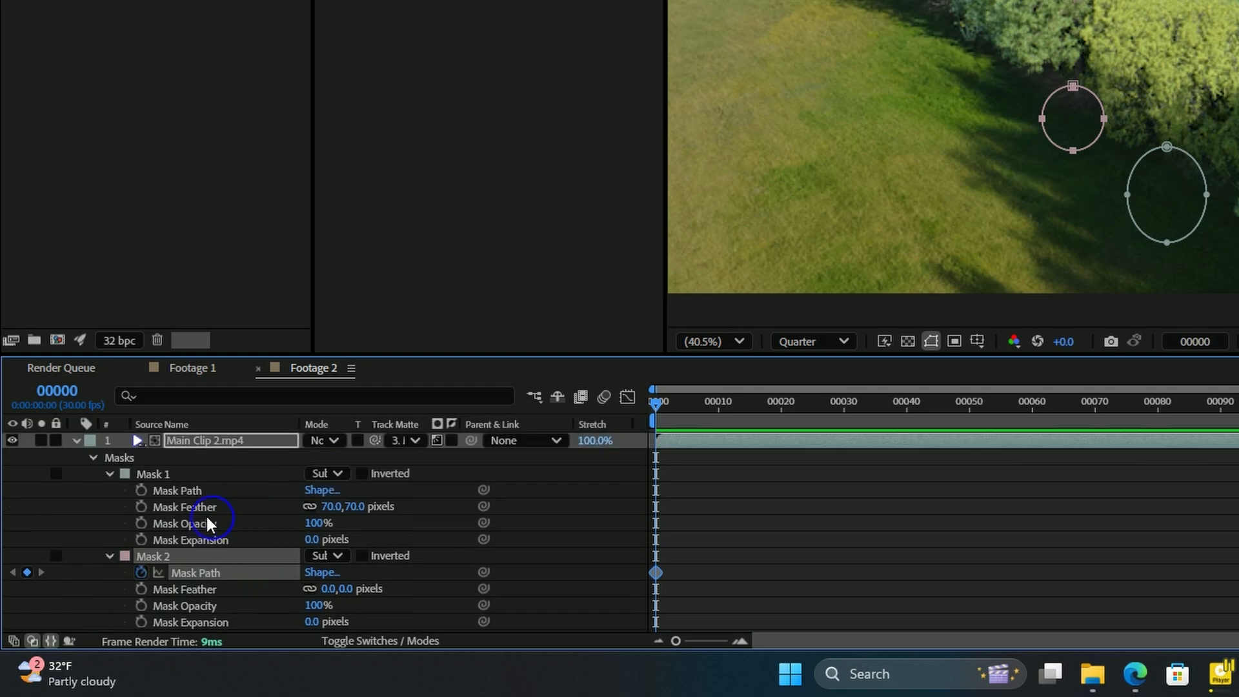
click(141, 491)
scroll(266, 530, down, 2)
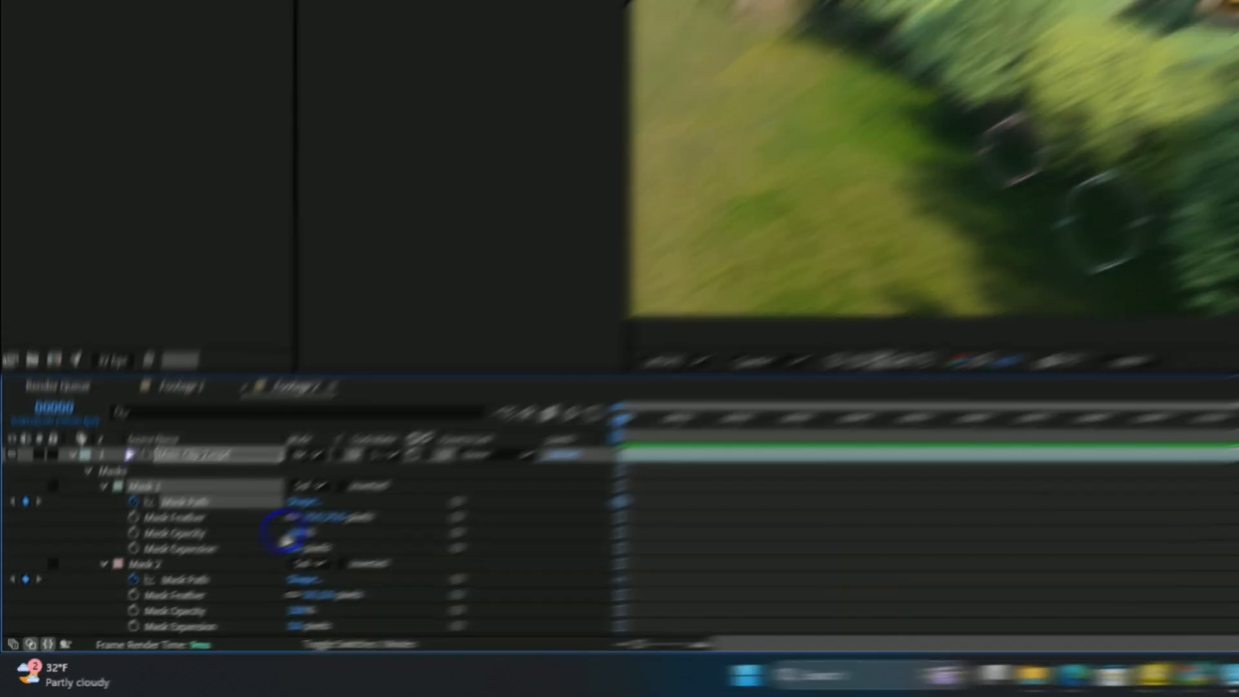
scroll(133, 614, down, 2)
At frame 00253, shift the upper Main Clip 2.mp4 layer's two elliptical masks down to follow the ground beneath the bushes
drag(330, 549, 1120, 568)
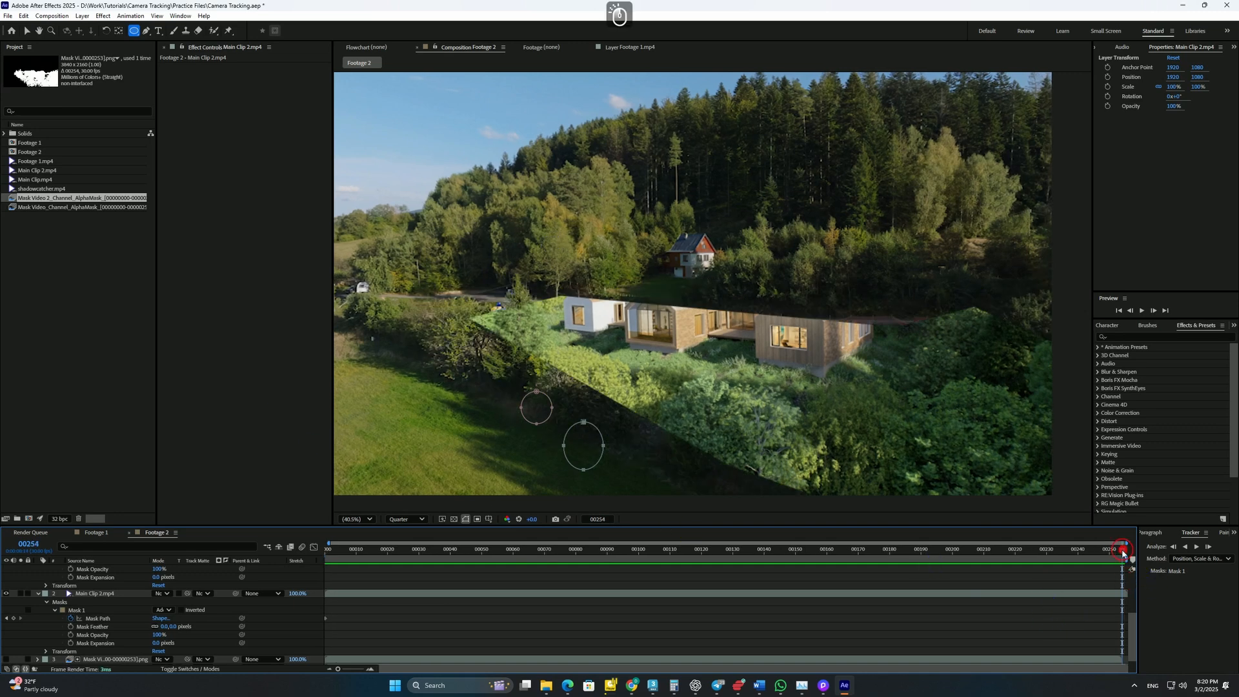
drag(1123, 553, 1120, 554)
scroll(86, 602, down, 1)
click(85, 602)
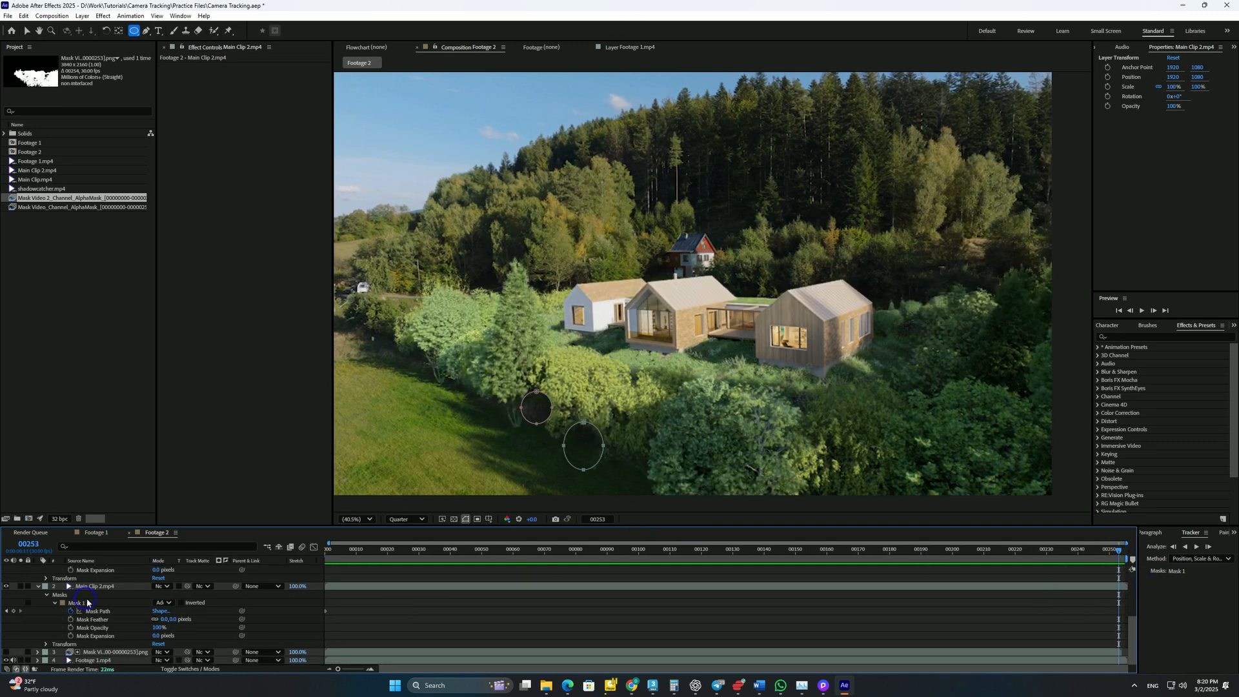
click(26, 32)
click(562, 348)
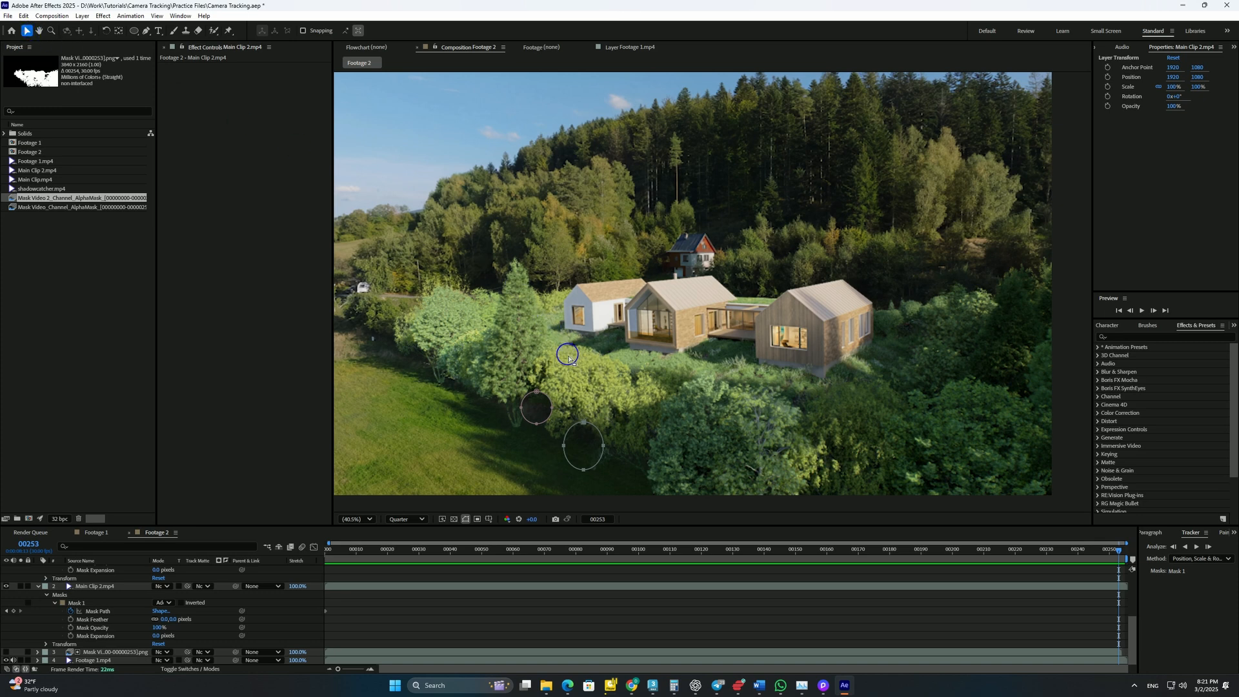
drag(588, 428, 593, 453)
click(548, 397)
drag(548, 401, 515, 423)
At frame 00253, lower the far-edge vertex of Mask 1 beyond the houses on the lower Main Clip 2.mp4 layer and preview the motion
click(79, 605)
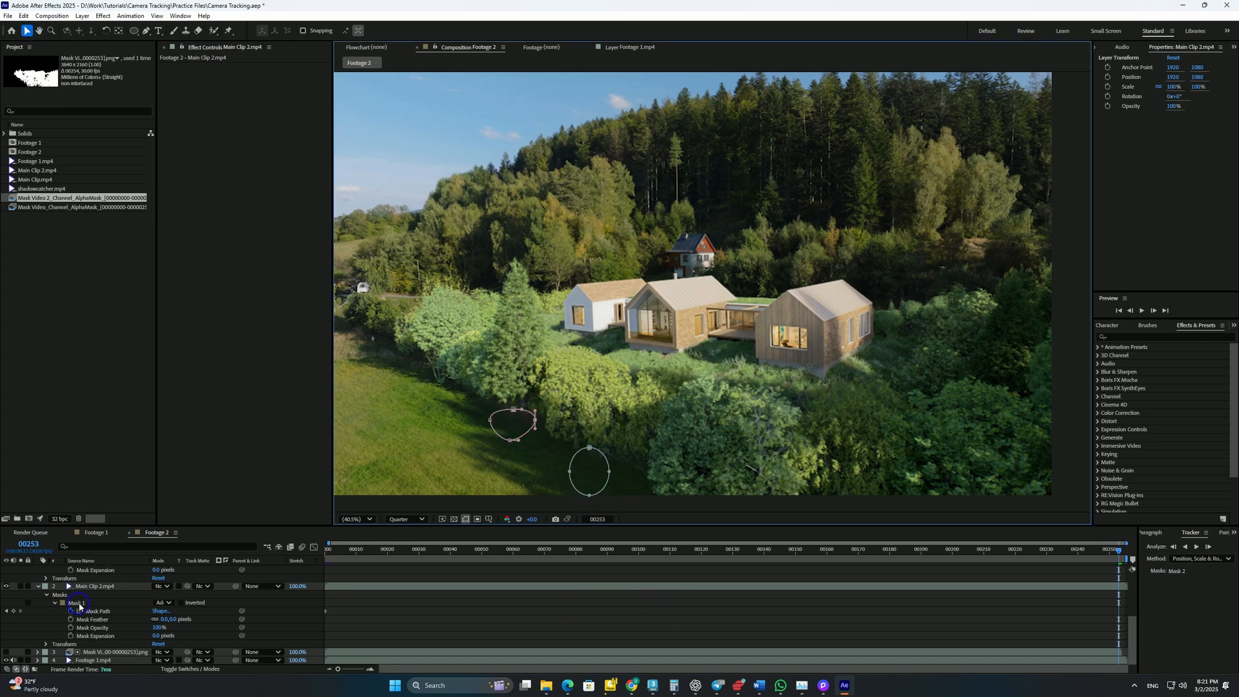
click(726, 466)
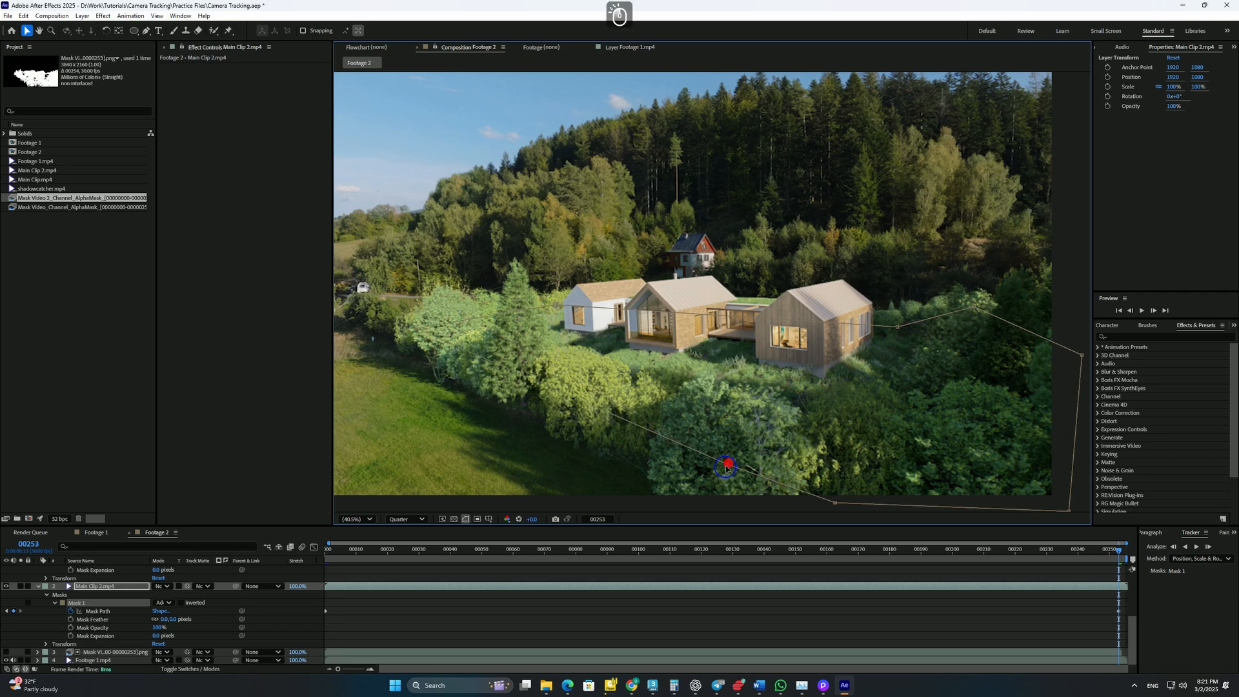
drag(974, 309, 977, 333)
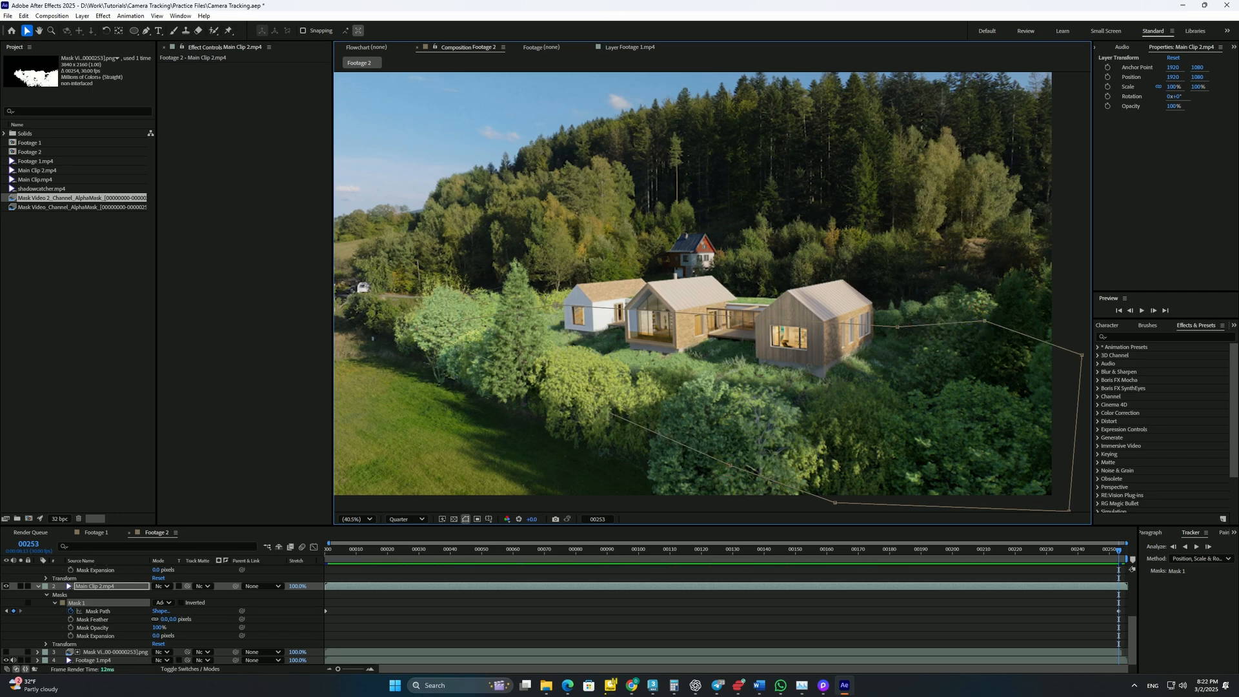
click(1143, 311)
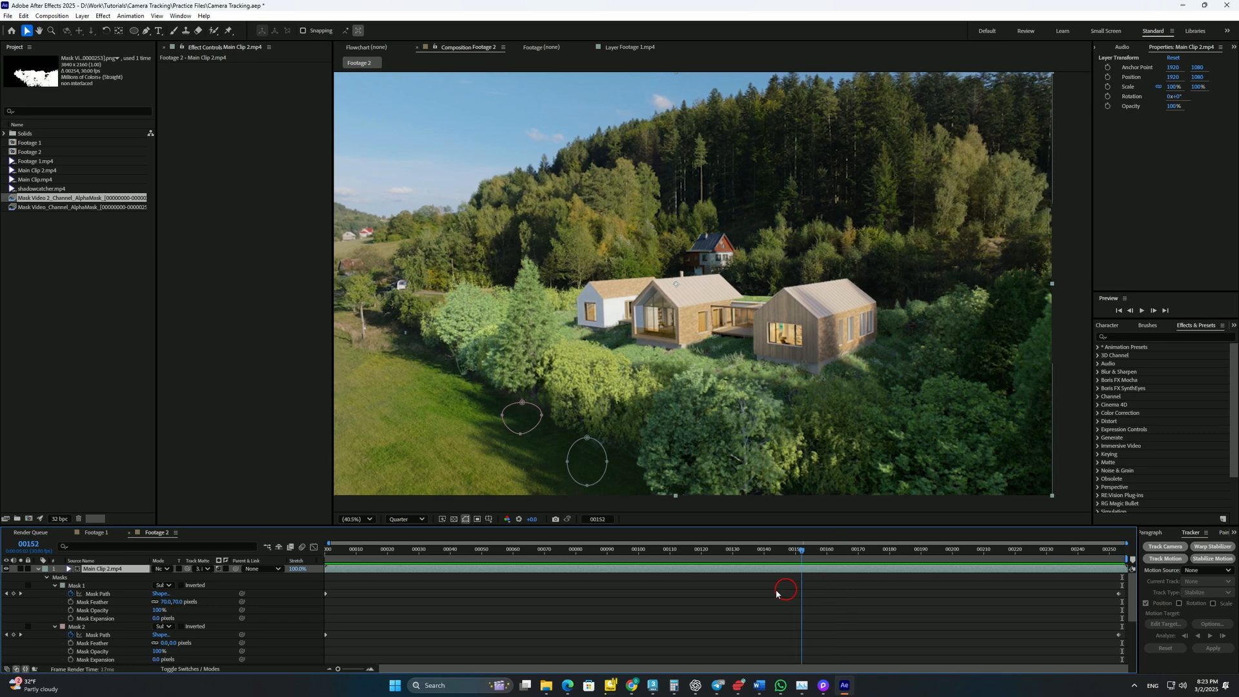
At frame 00223, adjust the path of Mask 1 on the upper Main Clip 2.mp4 layer by moving its top vertex
drag(780, 589, 1022, 589)
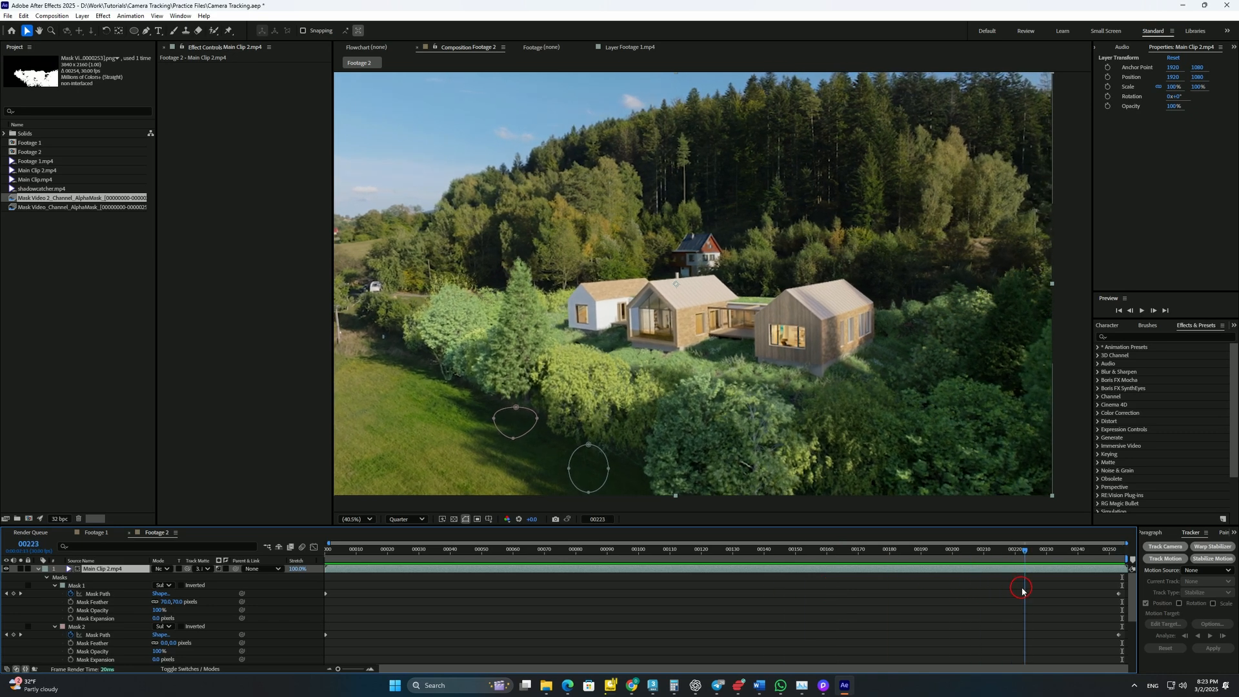
click(588, 445)
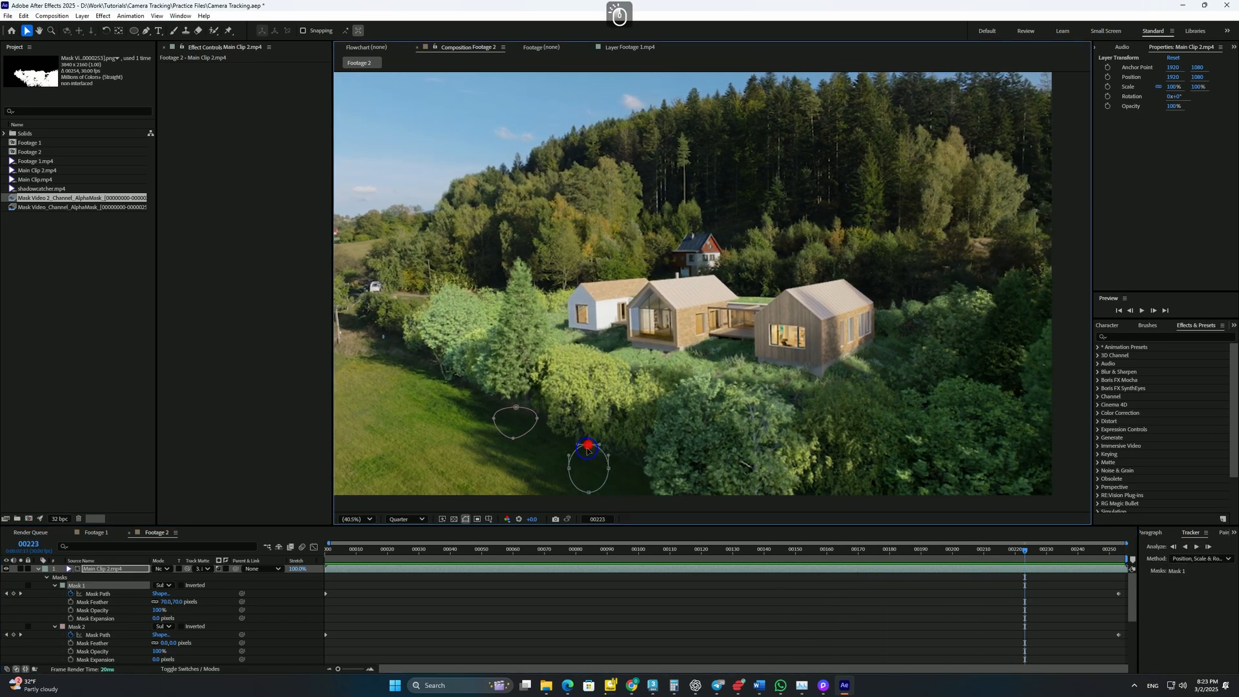
drag(587, 445, 569, 468)
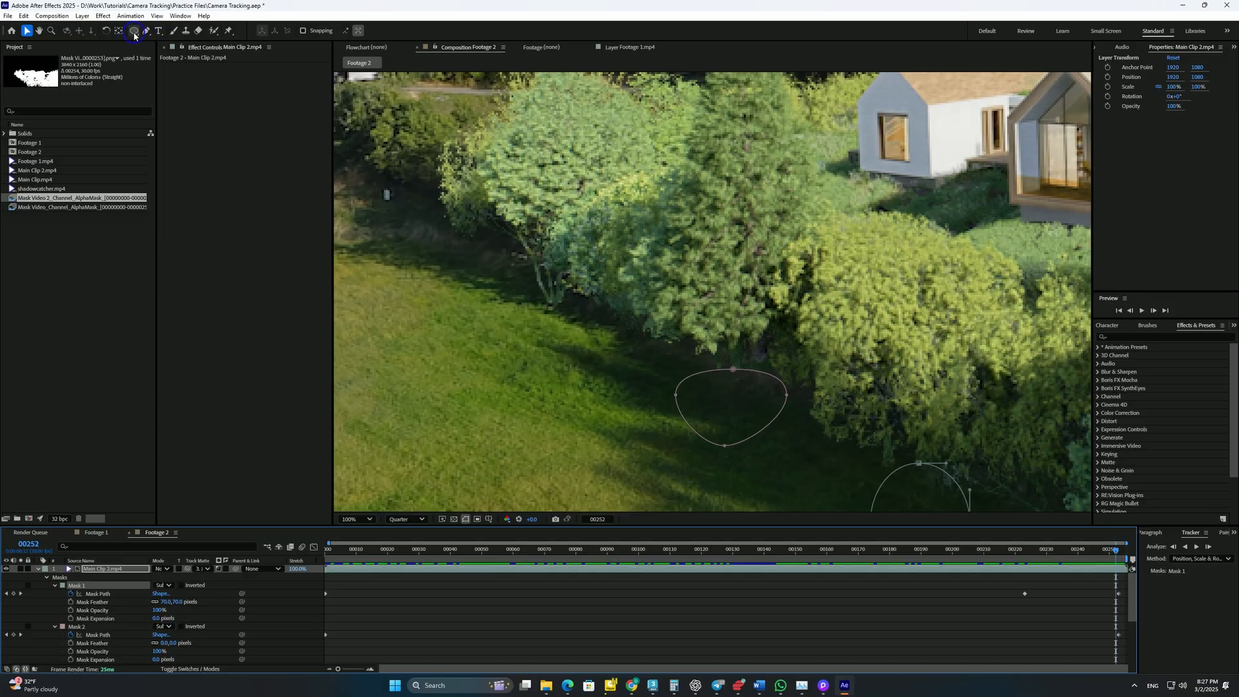
At frame 00252, draw a closed Pen tool mask on the upper Main Clip 2.mp4 layer around the grass and trunks beneath the distant trees
click(146, 31)
drag(600, 311, 563, 299)
click(536, 251)
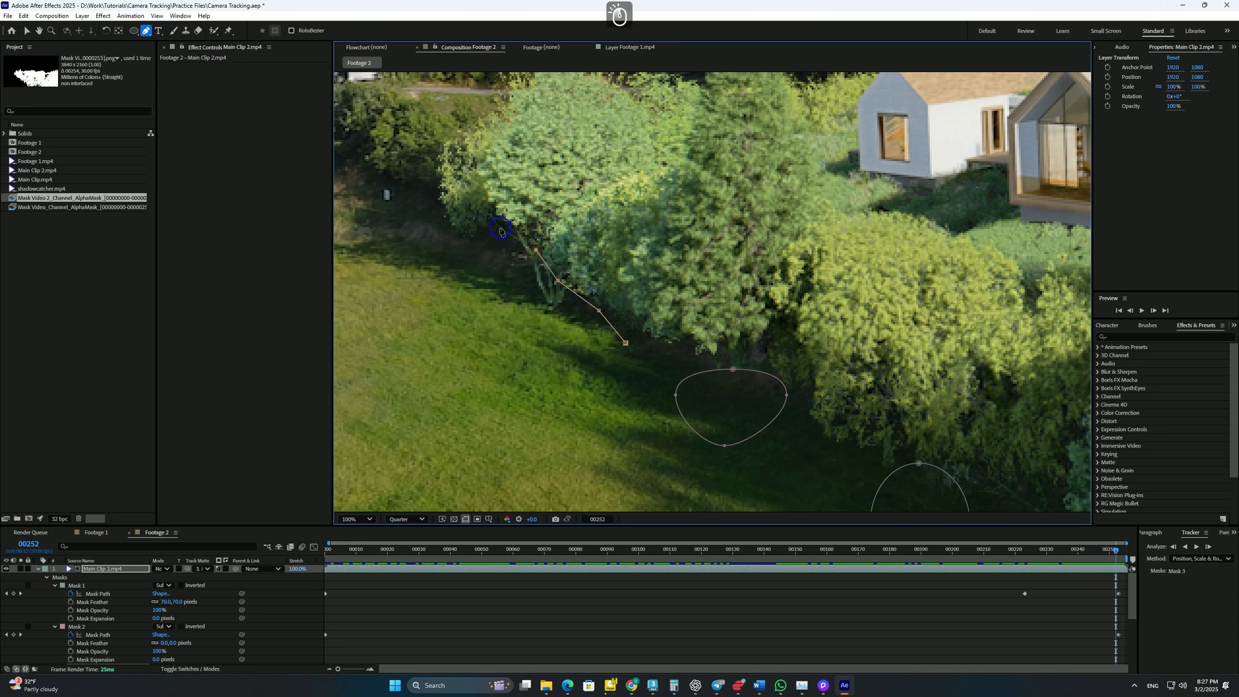
click(584, 345)
click(625, 343)
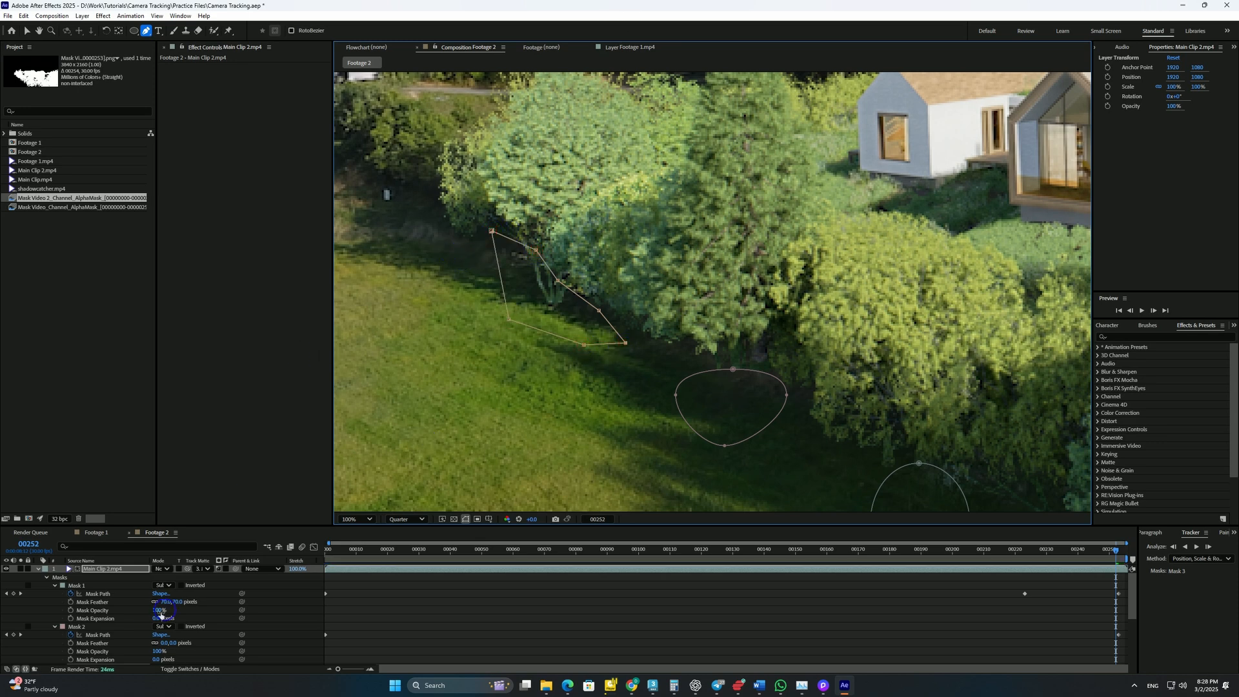
Set Mask 3 to Subtract with a 71-pixel feather and raise its upper edge toward the foliage
scroll(154, 597, down, 3)
click(169, 585)
click(203, 620)
click(559, 279)
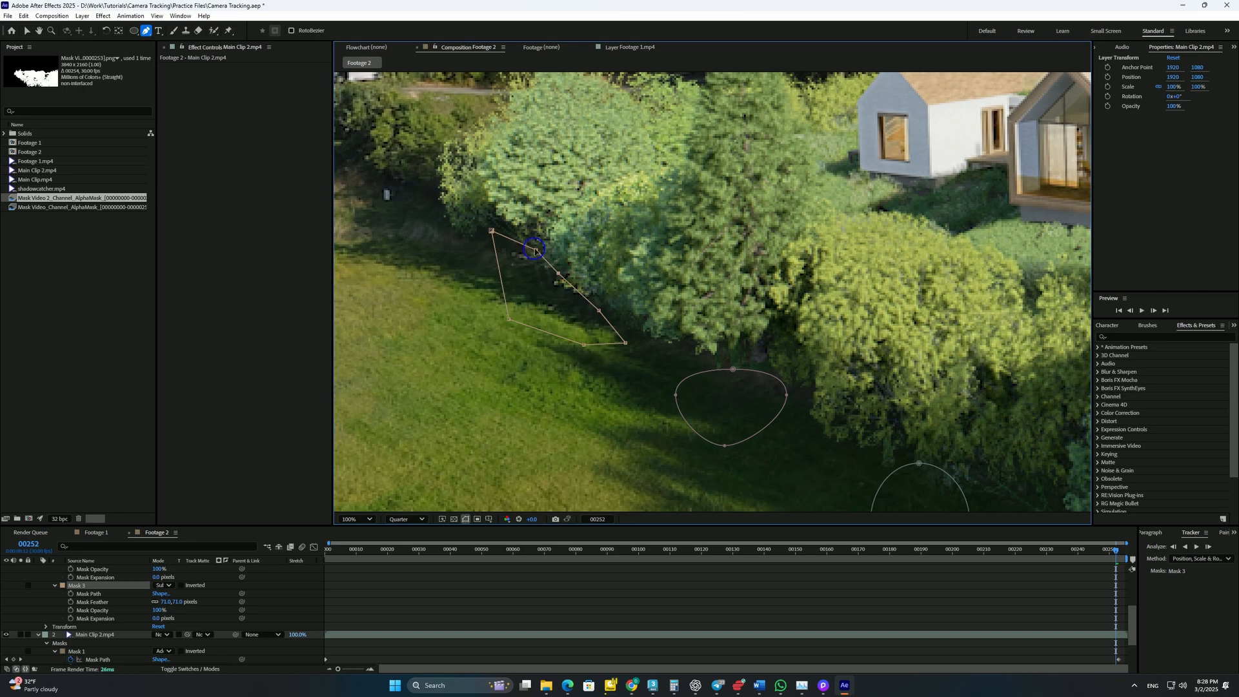
drag(1116, 550, 732, 552)
click(26, 30)
double_click(584, 299)
drag(584, 299, 647, 276)
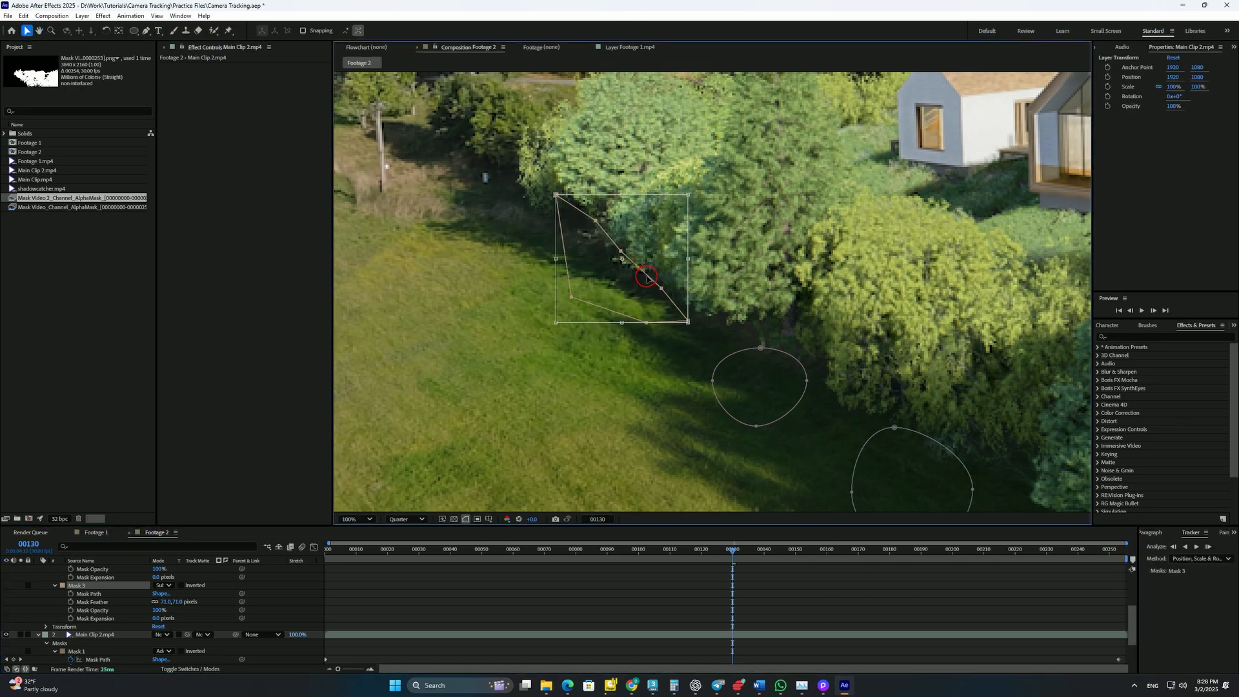
key(ctrl+alt+t)
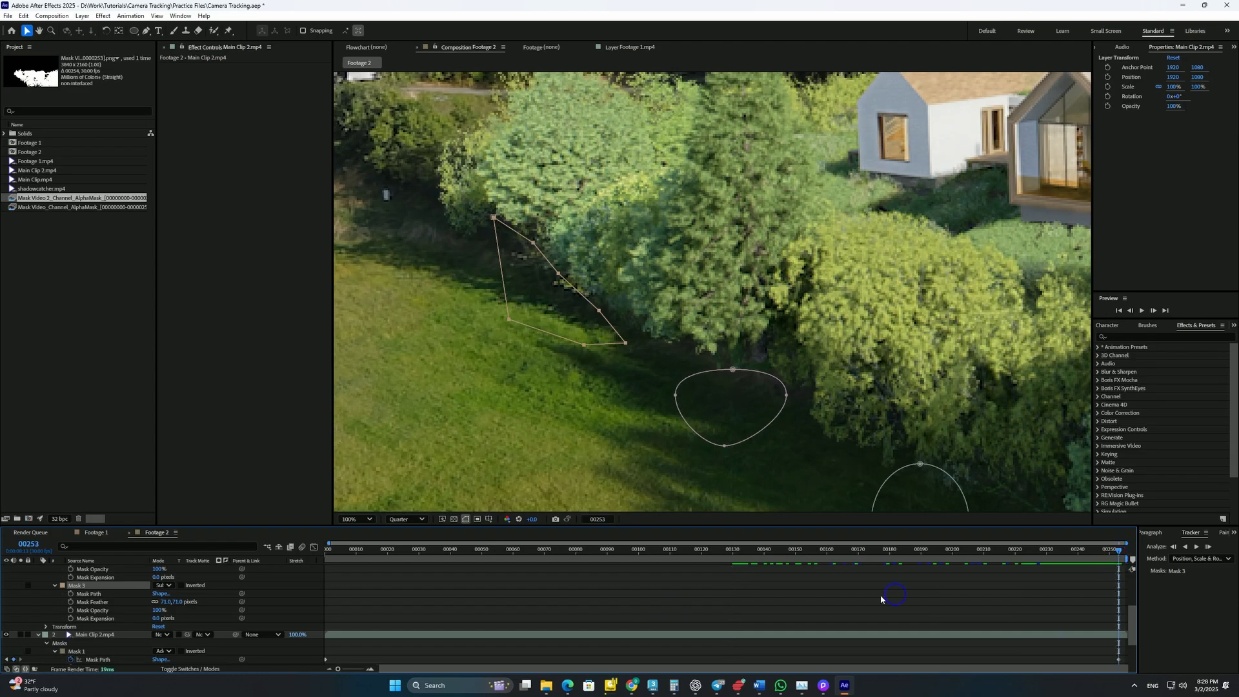
Reposition Mask 3 beneath the distant trees partway through the clip and again at frame 00000
drag(1117, 554, 670, 560)
drag(588, 301, 659, 272)
drag(671, 554, 318, 554)
drag(642, 264, 675, 265)
Check an intermediate frame and fine-tune the vertices of Mask 3 along the edge of the foliage
drag(329, 553, 607, 552)
click(637, 218)
click(608, 276)
drag(638, 243, 656, 230)
drag(655, 231, 642, 243)
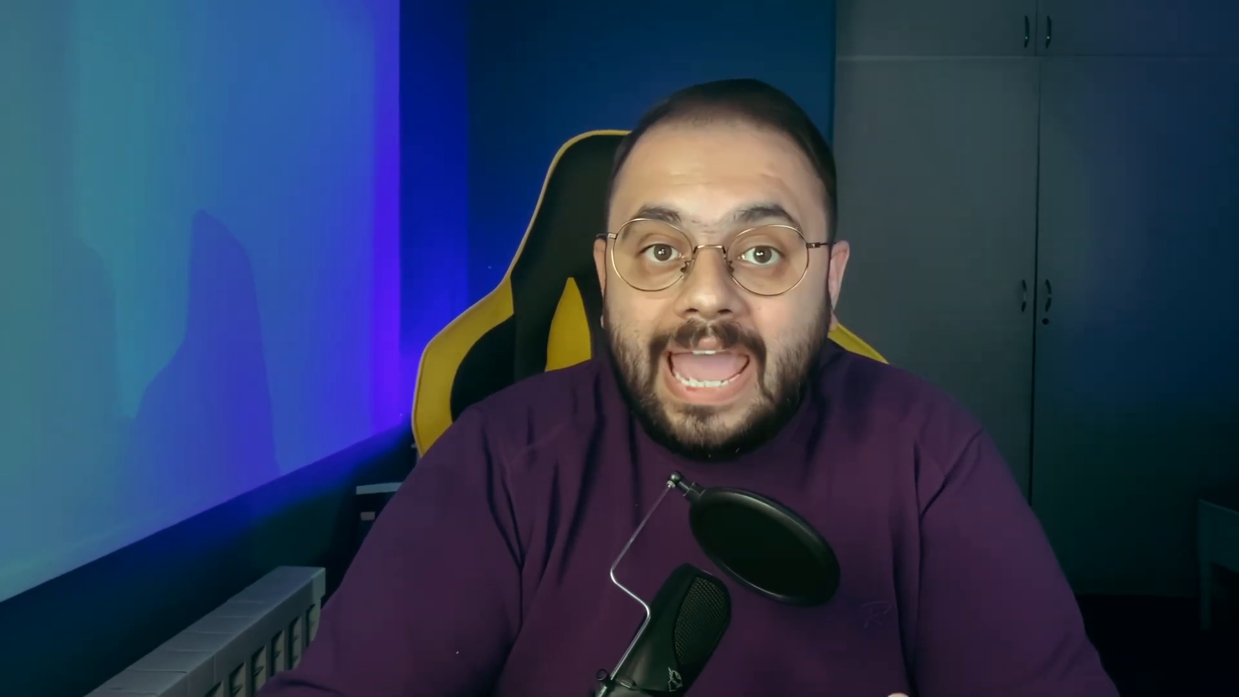
Try shifting Mask 3 and adjusting its vertices beneath the foliage at frame 00110, and undo the changes
click(525, 384)
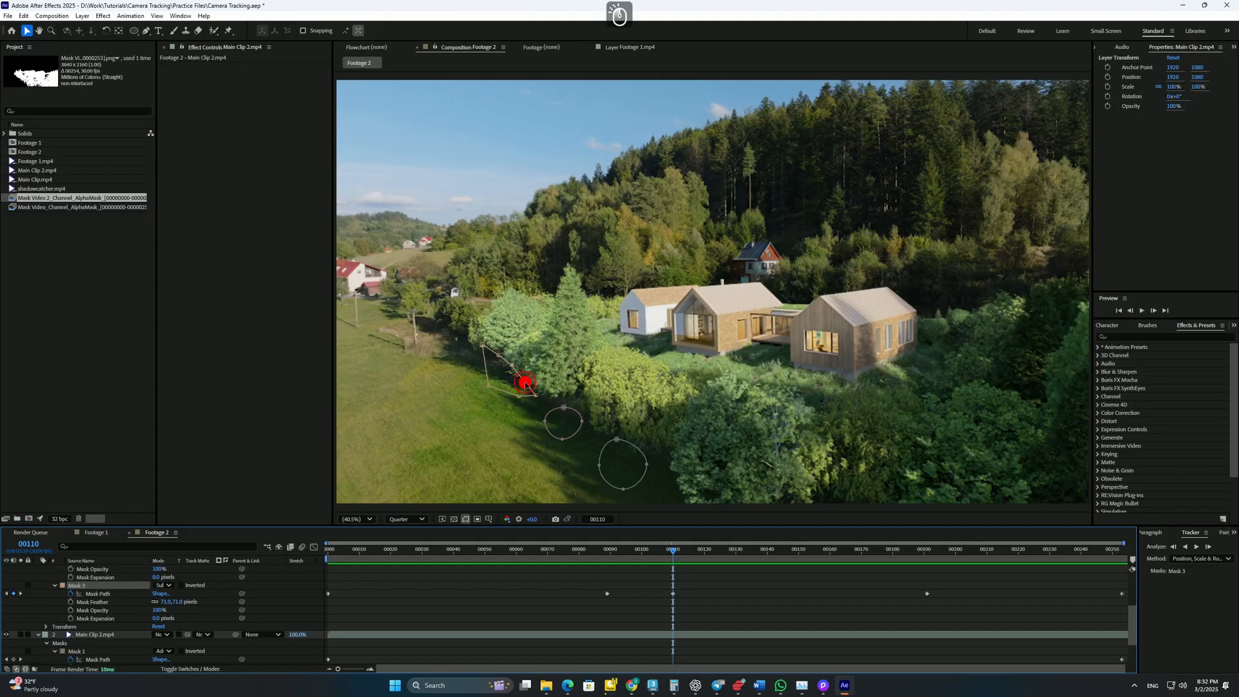
double_click(524, 384)
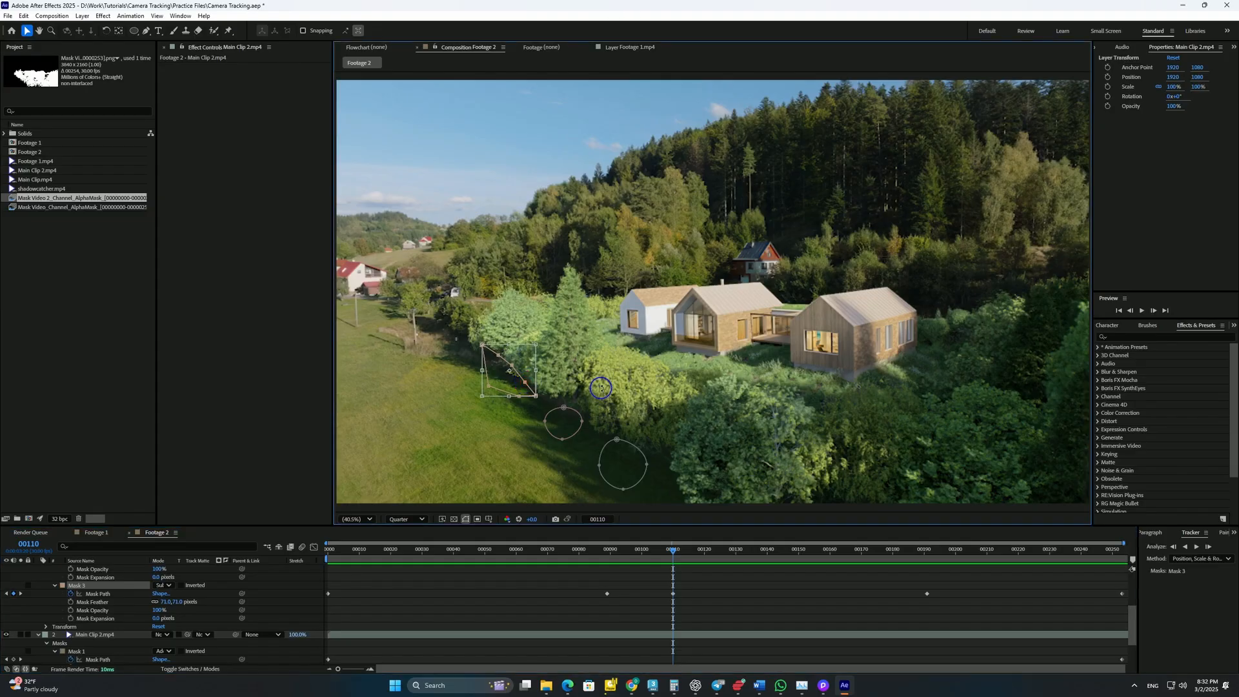
mouse_move(488, 379)
mouse_down()
mouse_move(472, 387)
mouse_move(520, 364)
mouse_move(487, 388)
mouse_up()
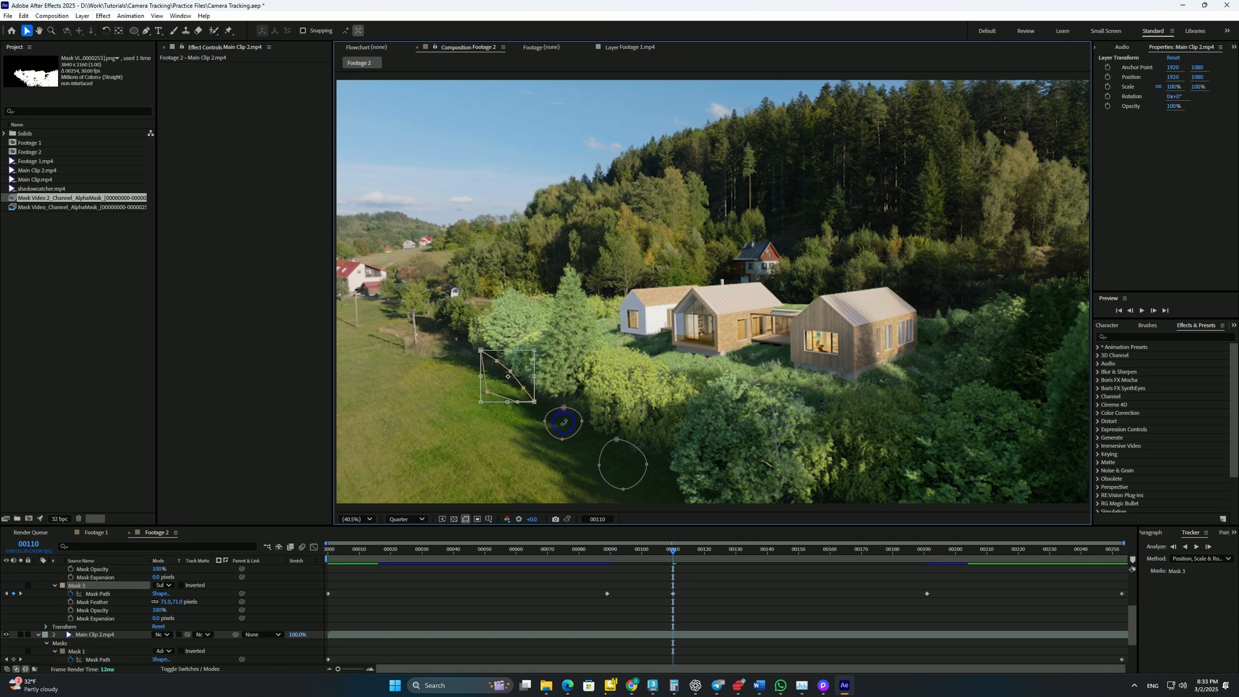
key(ctrl+z)
click(491, 382)
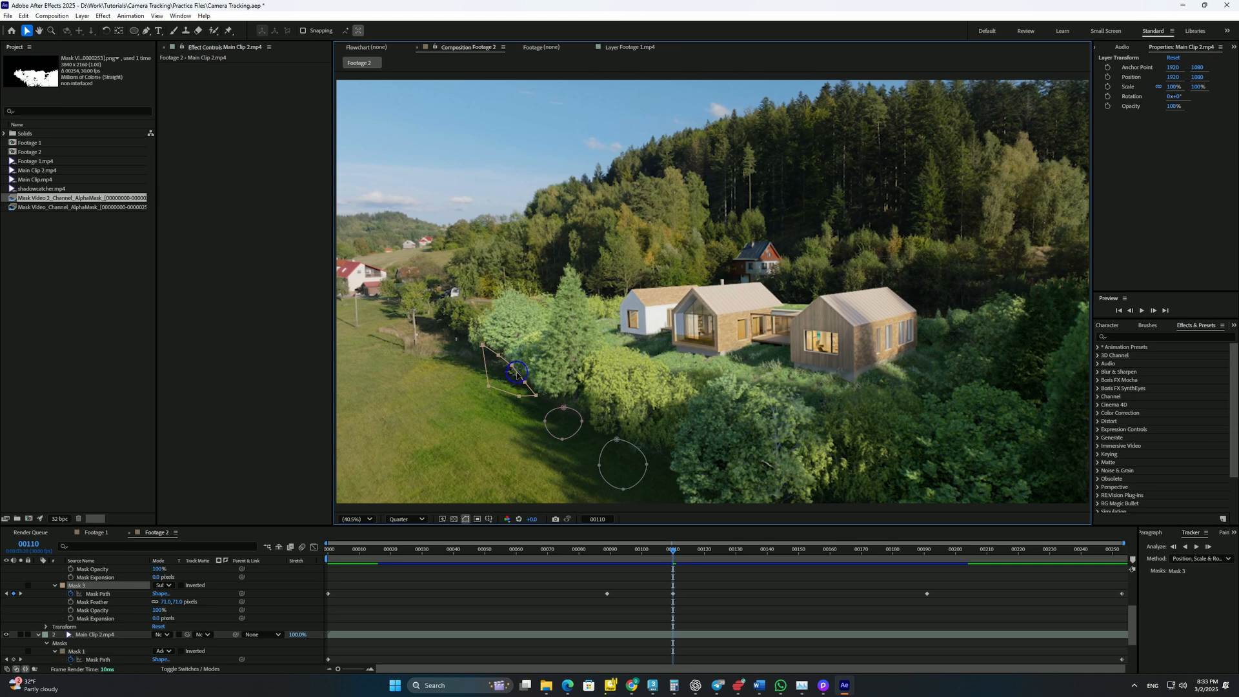
mouse_move(516, 373)
mouse_down()
mouse_move(526, 383)
mouse_move(518, 368)
mouse_up()
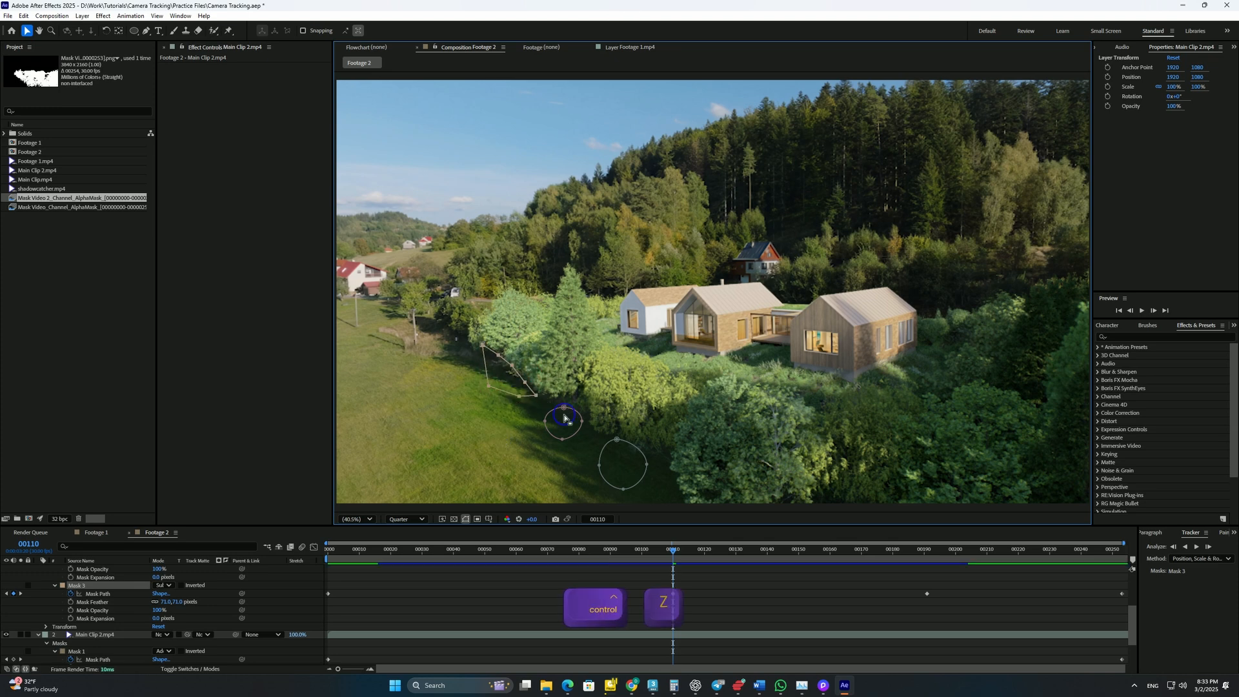
click(452, 386)
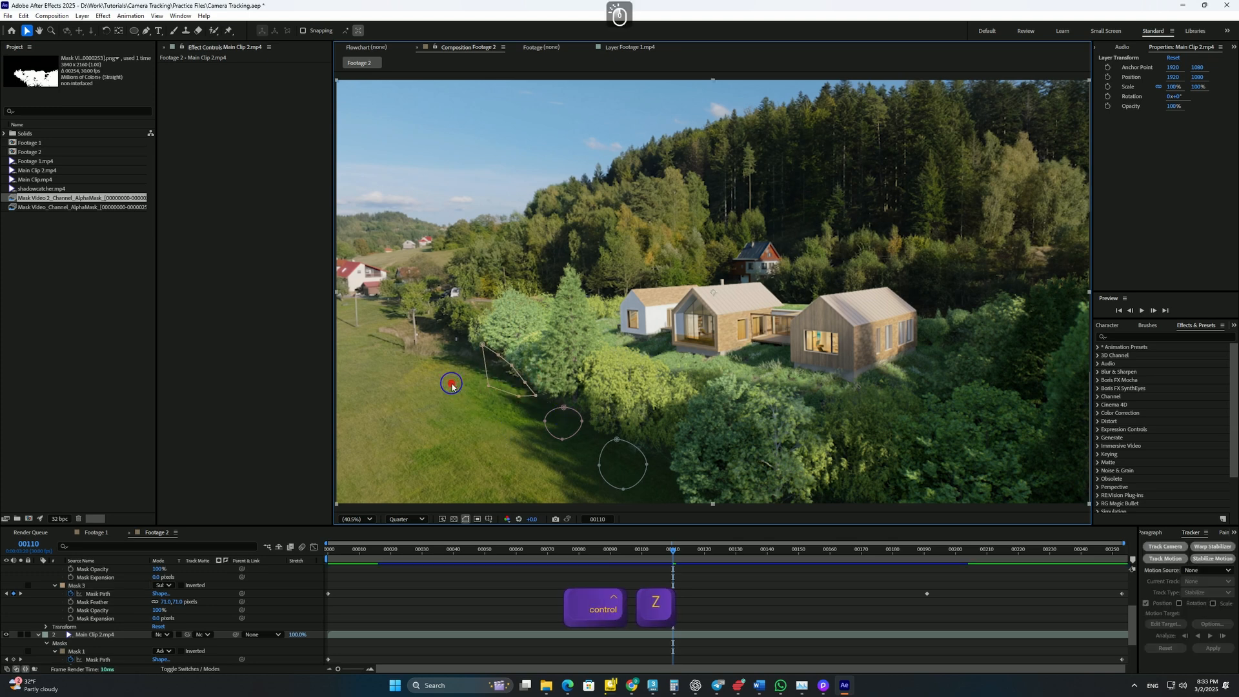
click(489, 386)
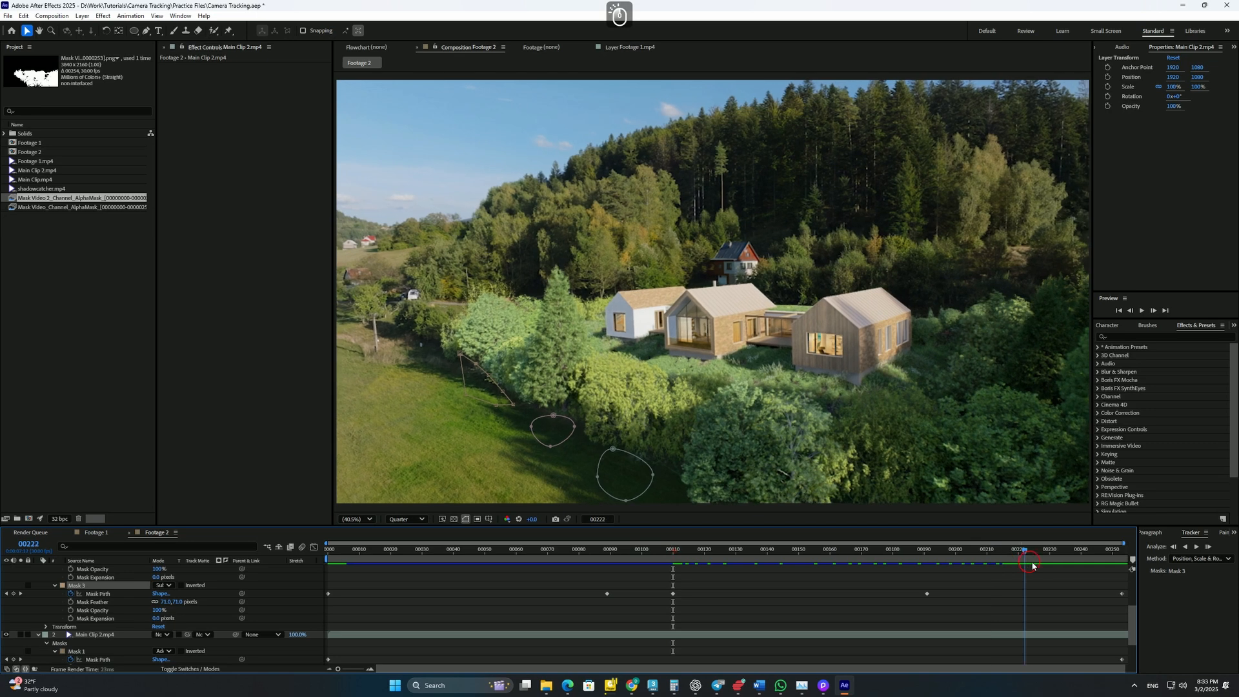
End the work area at the last frame where the rendered houses are complete, before frame 00254, and trim the composition to it
drag(672, 549, 1131, 557)
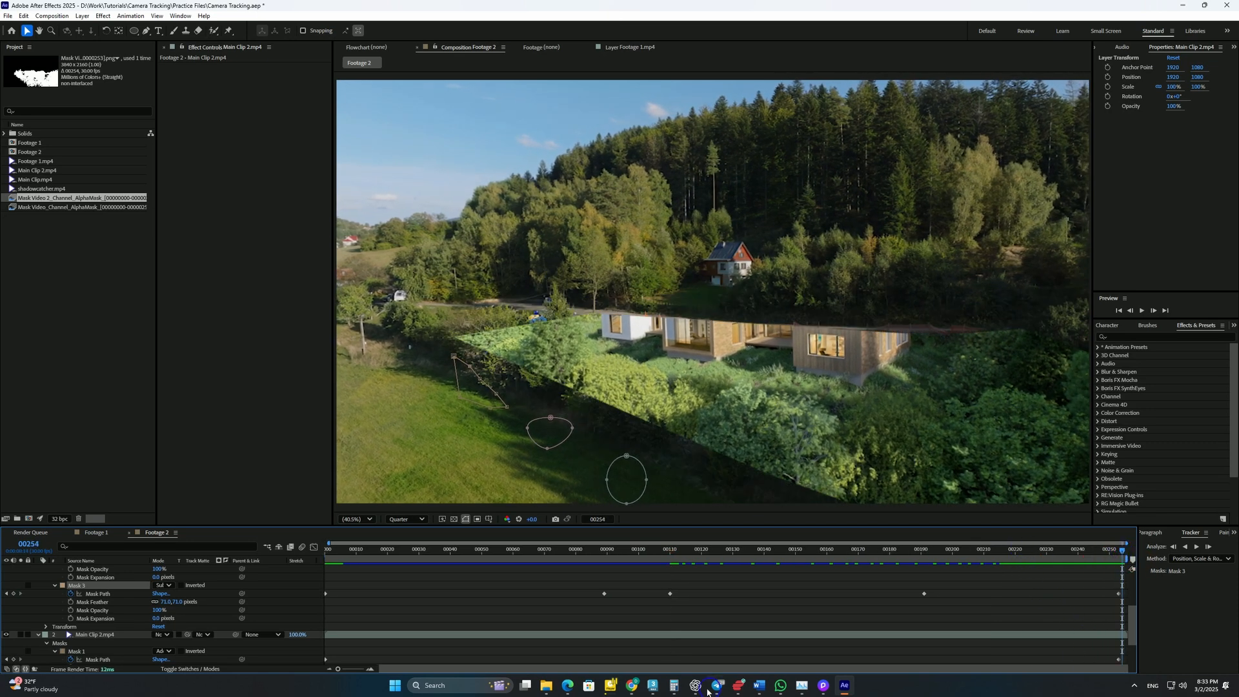
scroll(1121, 652, down, 3)
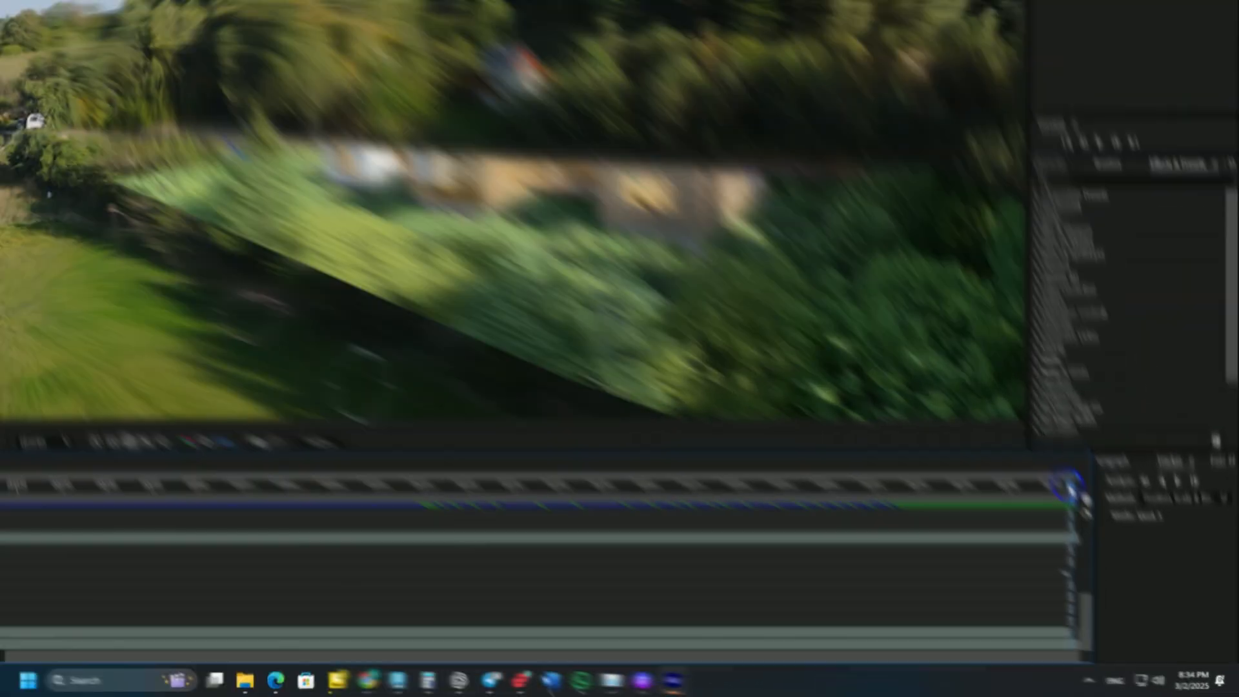
click(1118, 551)
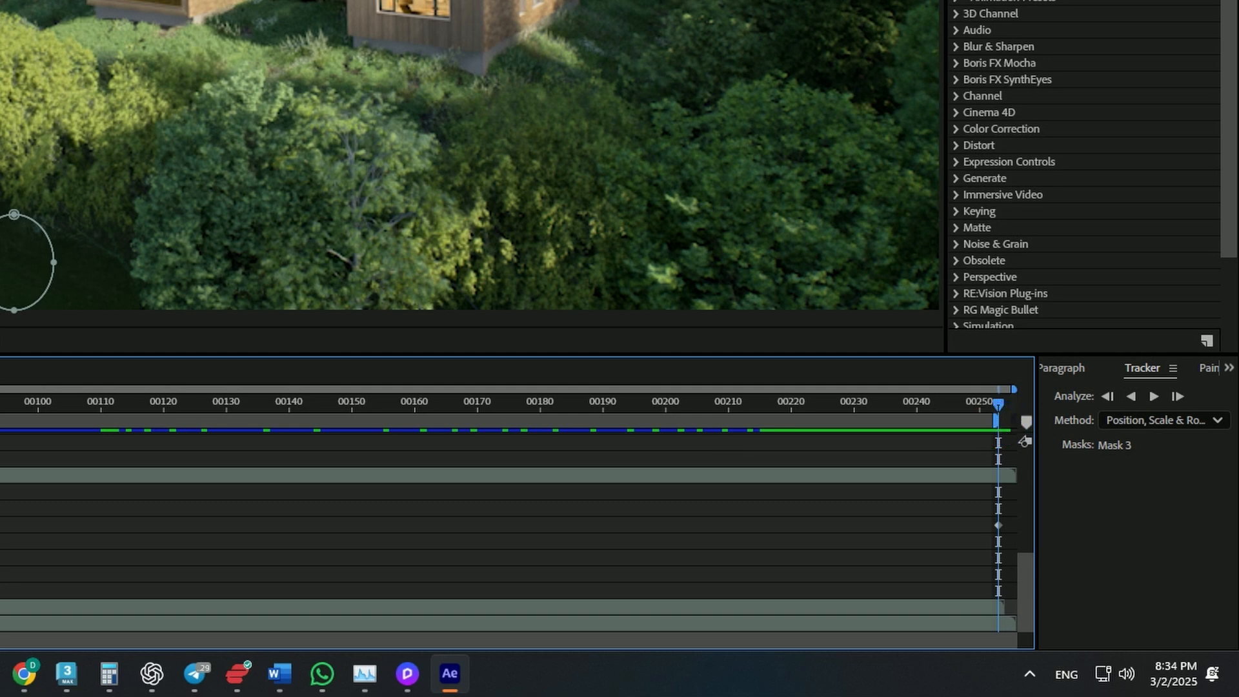
right_click(968, 420)
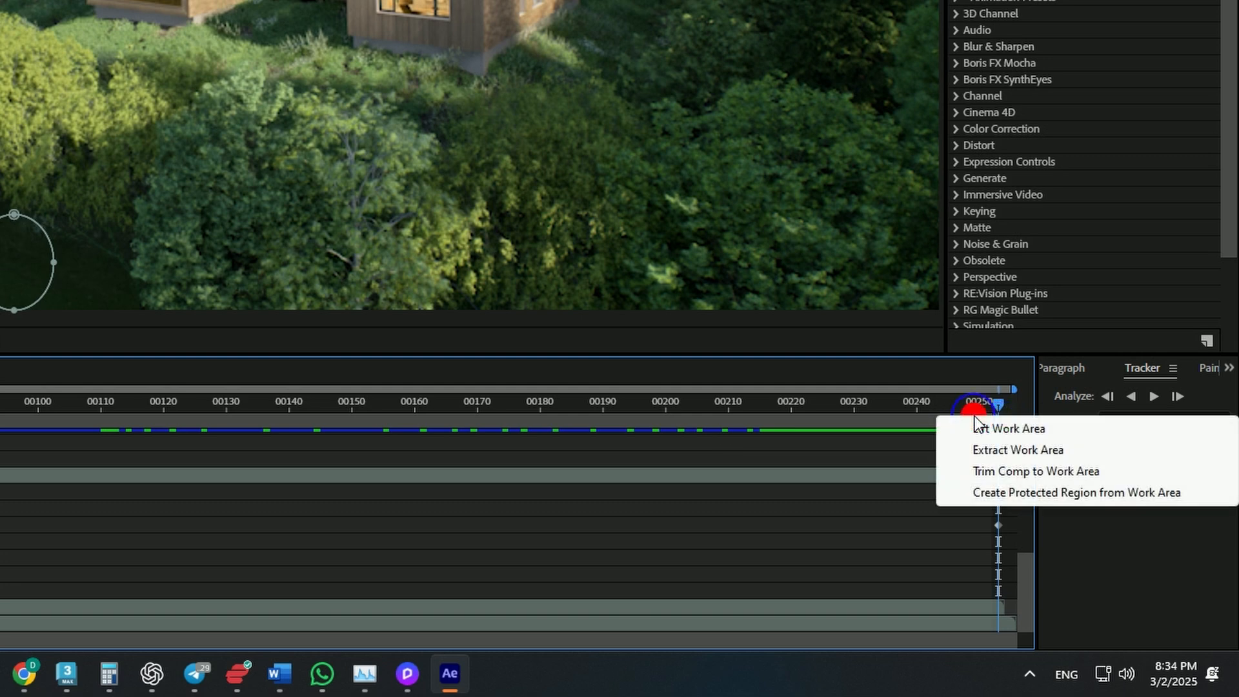
click(1005, 471)
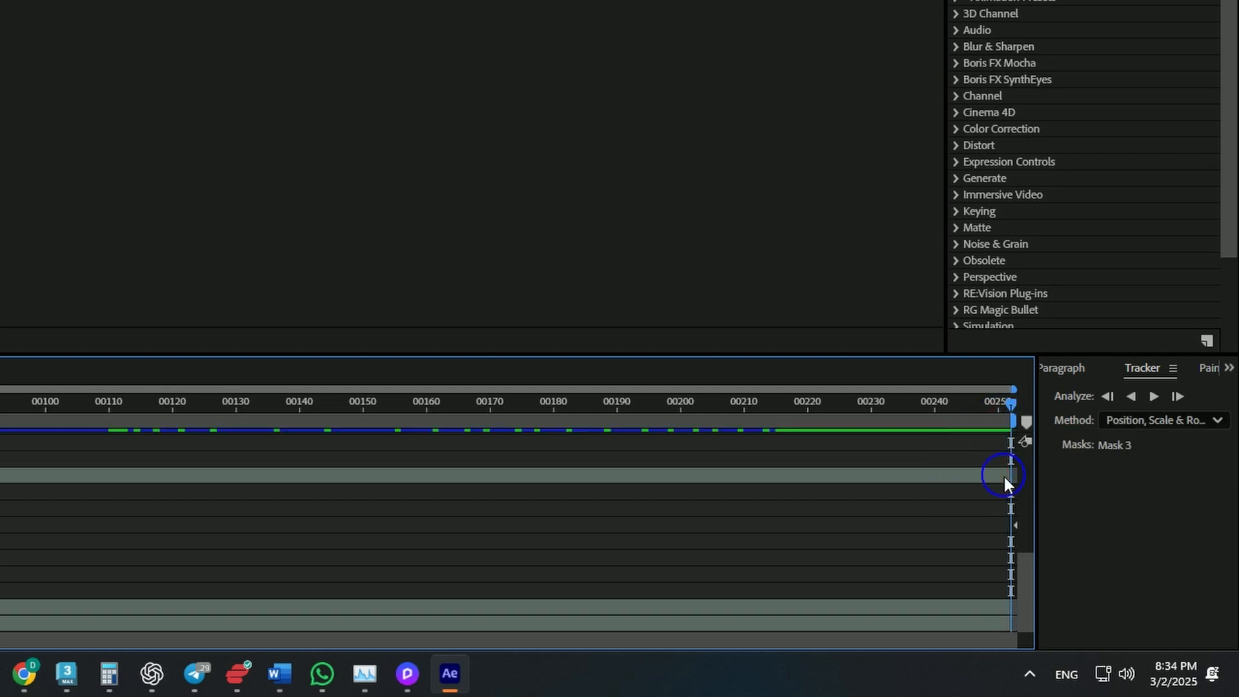
Return to an early part of the trimmed clip and purge all cache
click(1005, 398)
click(930, 435)
click(1072, 563)
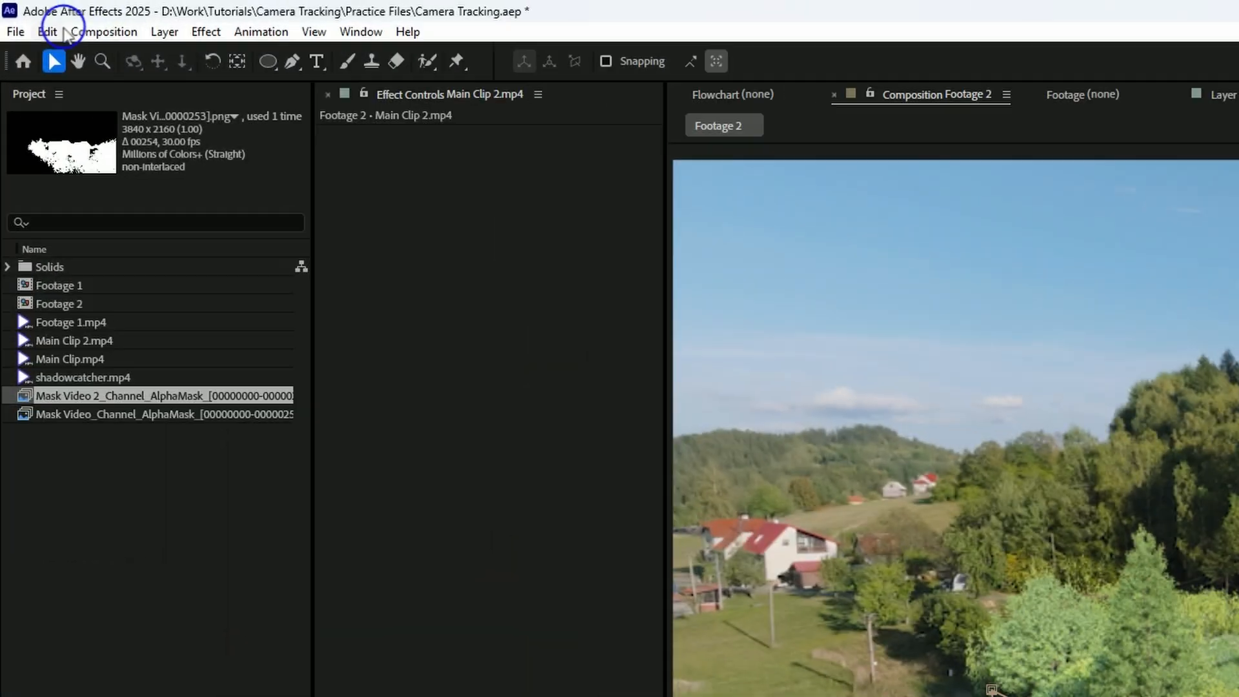
click(23, 16)
mouse_move(137, 626)
click(462, 301)
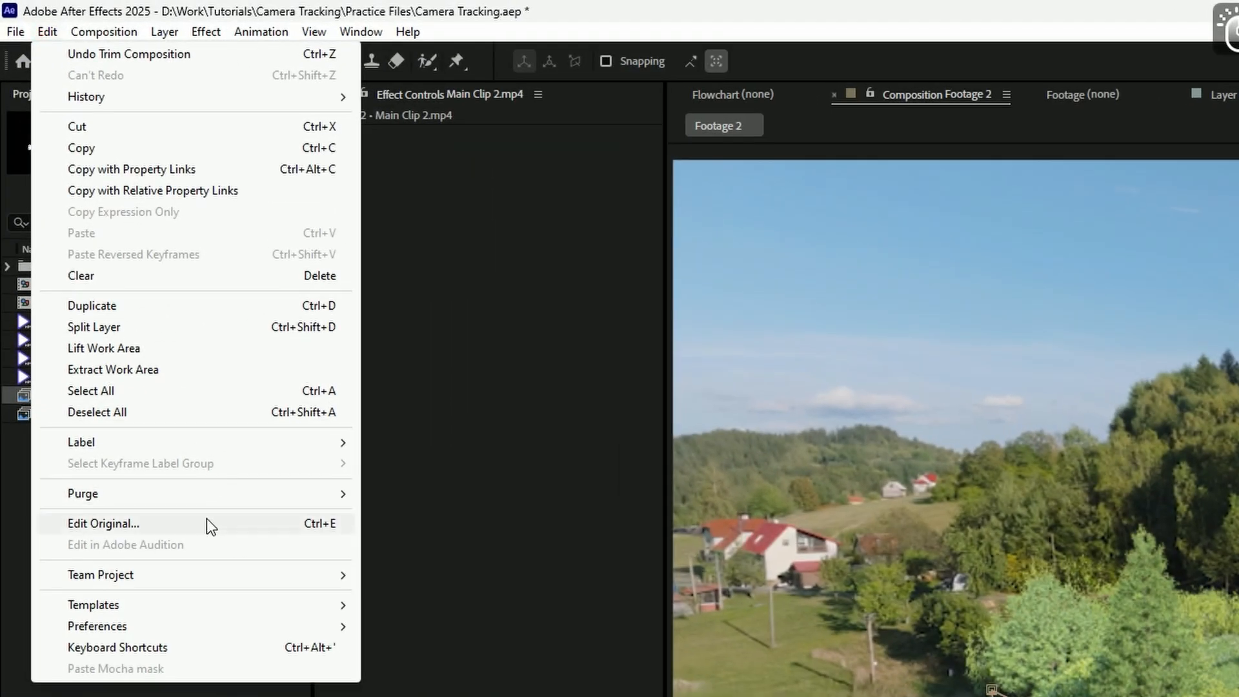
click(216, 499)
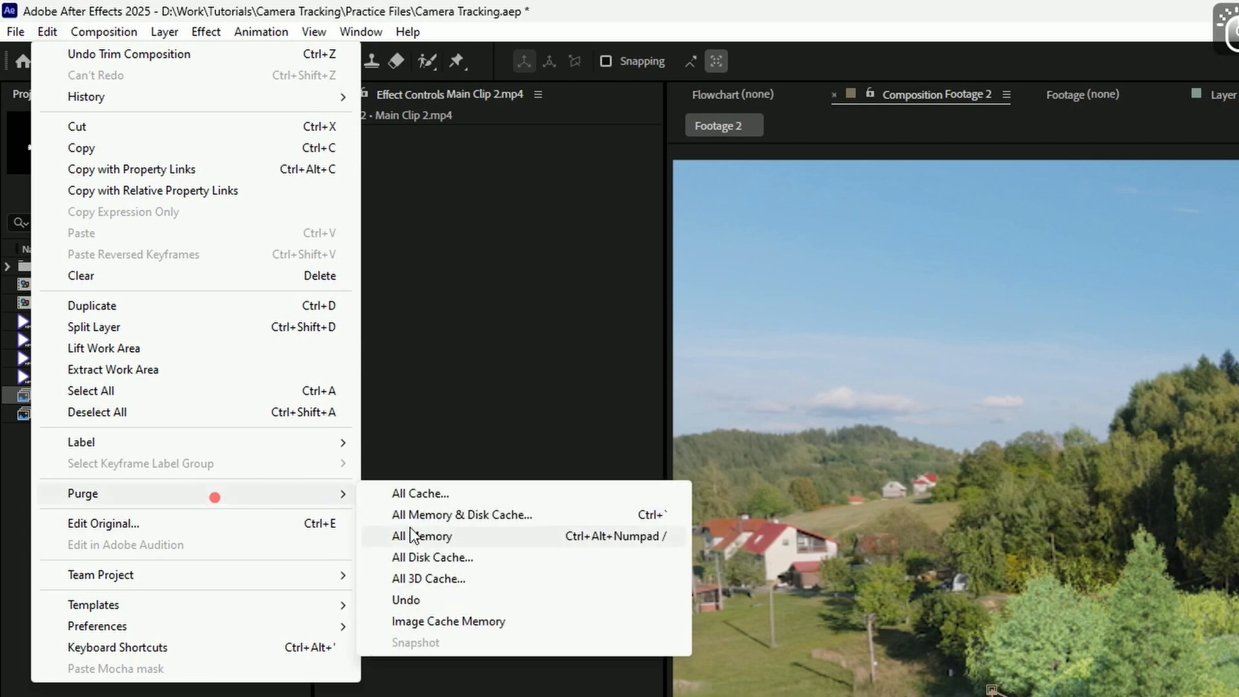
click(435, 495)
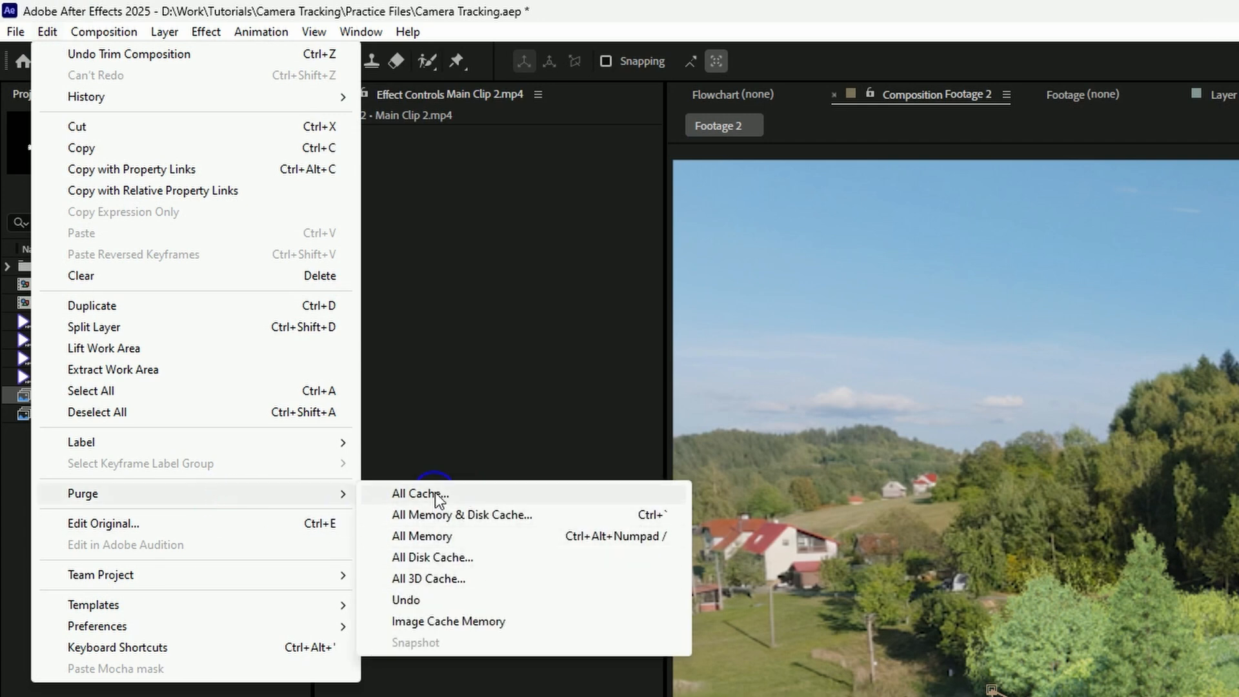